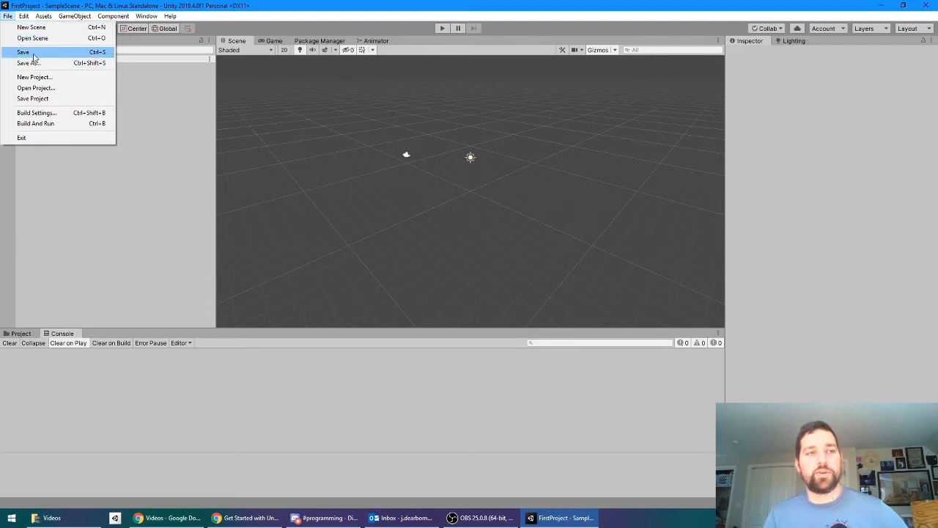
Step: Inspect the properties of the sample scene's Main Camera and Directional Light, ending with the Main Camera selected
left_click(119, 244)
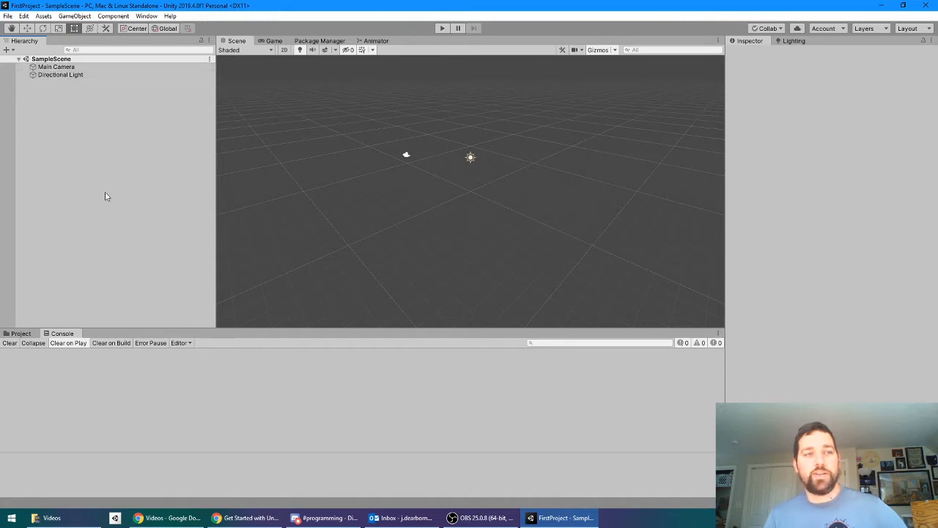
left_click(61, 60)
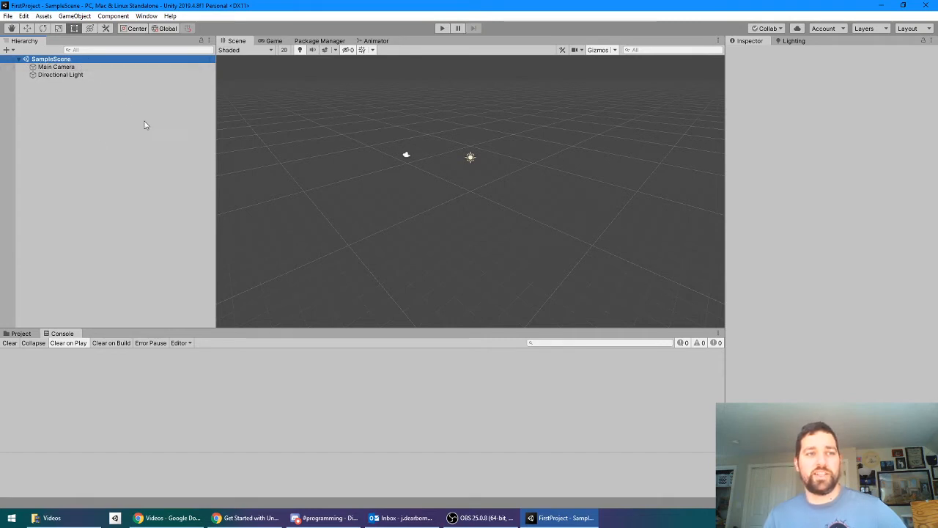
left_click(50, 75)
left_click(67, 122)
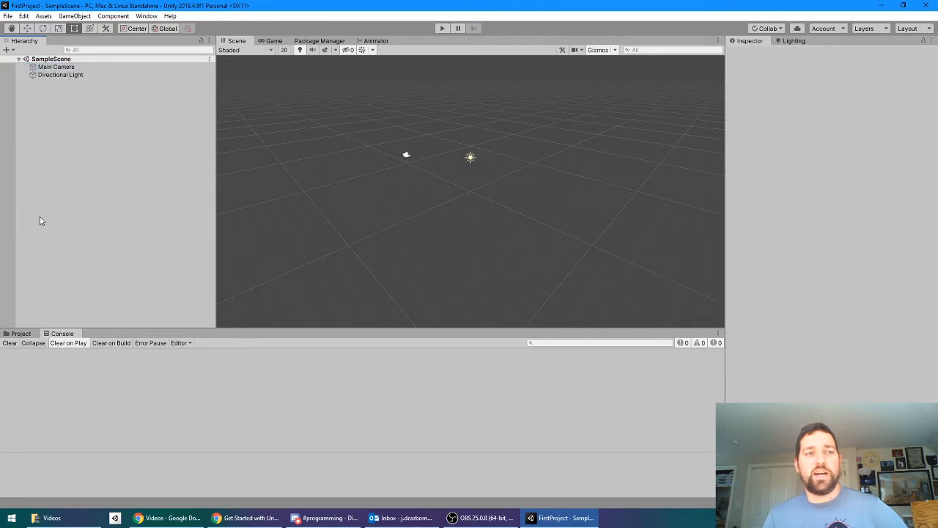
left_click(63, 68)
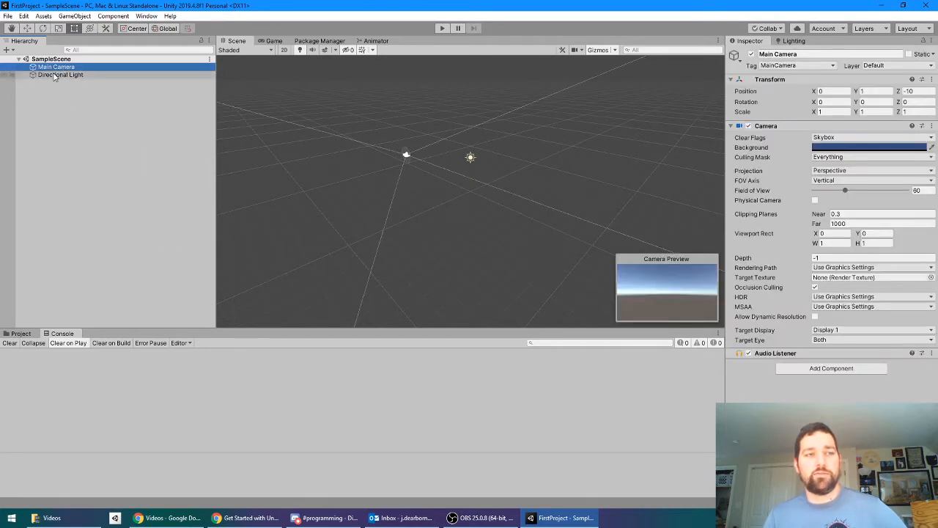
left_click(53, 74)
left_click(71, 68)
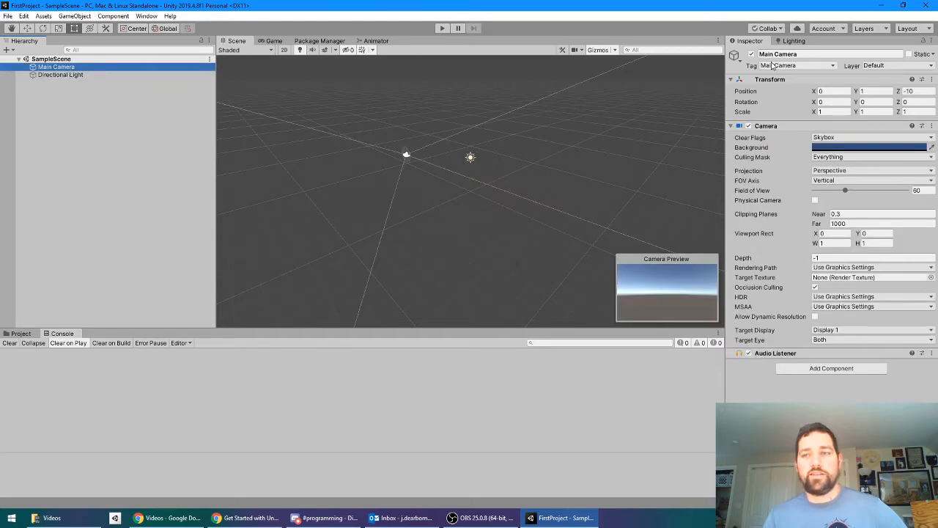
left_click(59, 75)
left_click(74, 68)
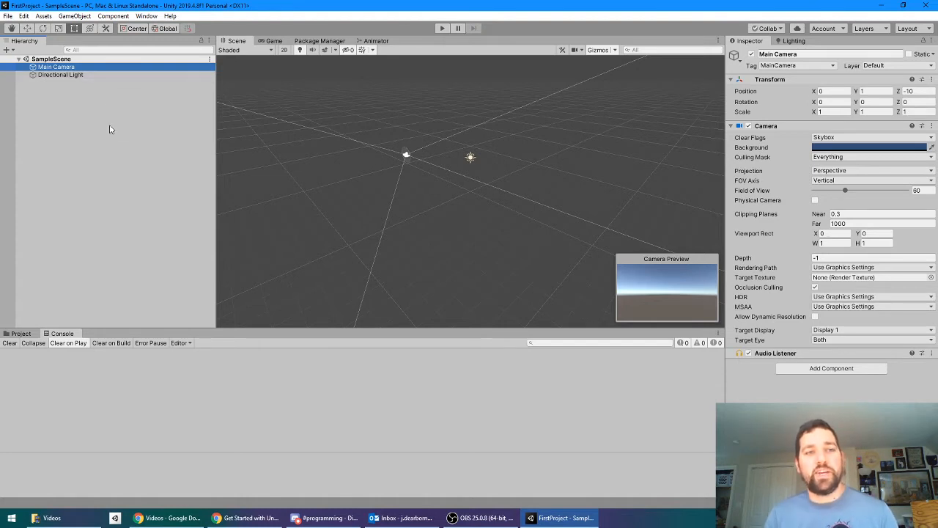
left_click(111, 89)
left_click(87, 70)
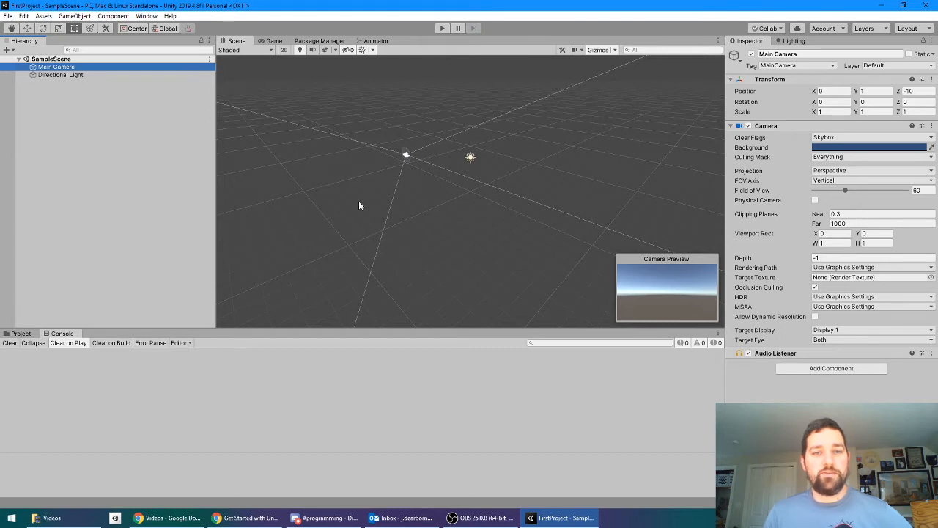
Step: Explore the 3D scene around the Main Camera by panning, zooming, orbiting and flying through it
left_click_drag(358, 206, 431, 173, "alt")
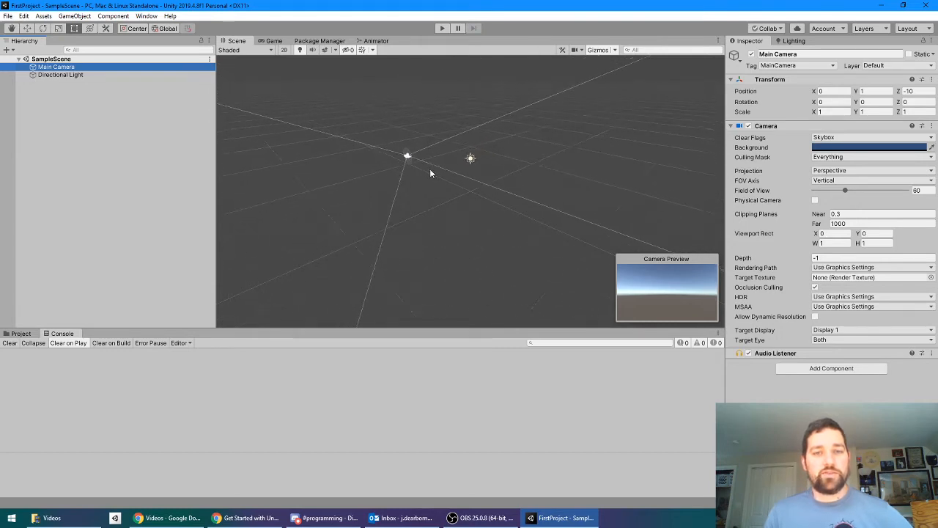
scroll(432, 172, "up", 5)
scroll(425, 196, "down", 4)
middle_click_drag(437, 175, 498, 207)
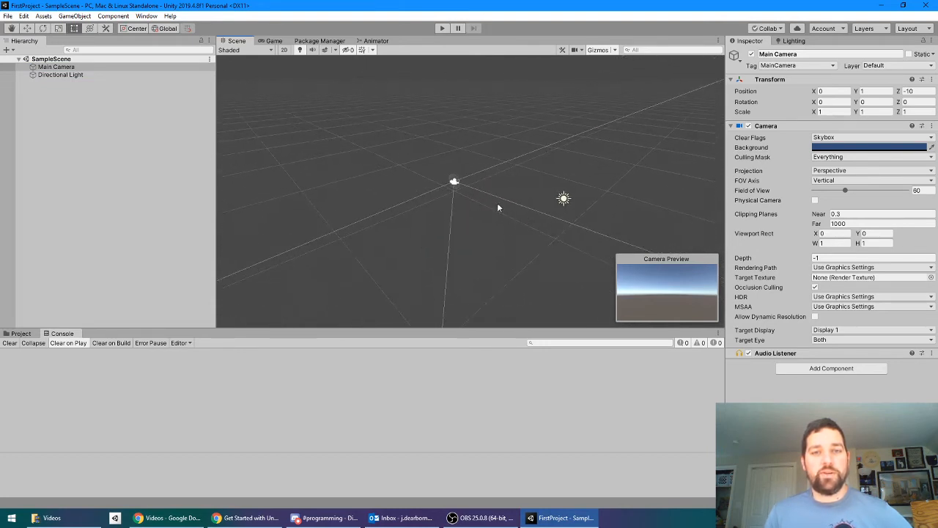
left_click_drag(472, 187, 502, 175, "alt")
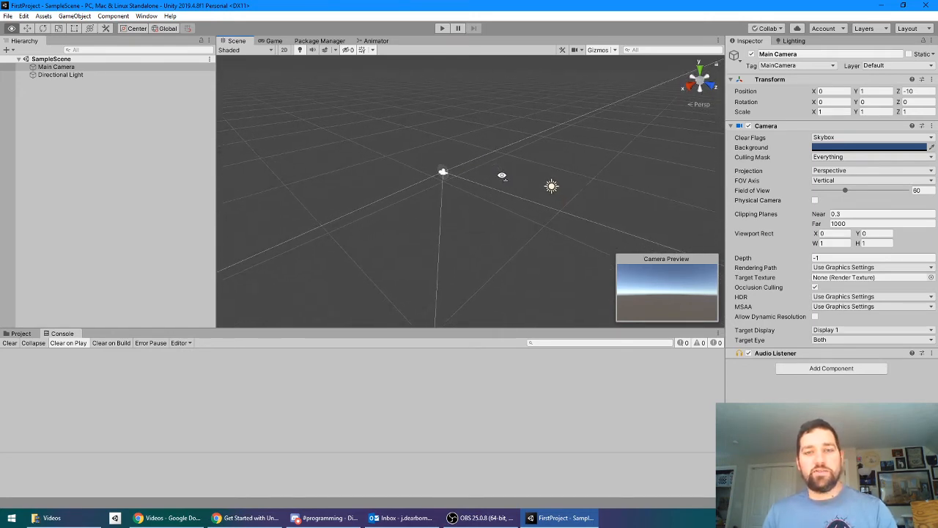
key("w")
key("s")
key("a")
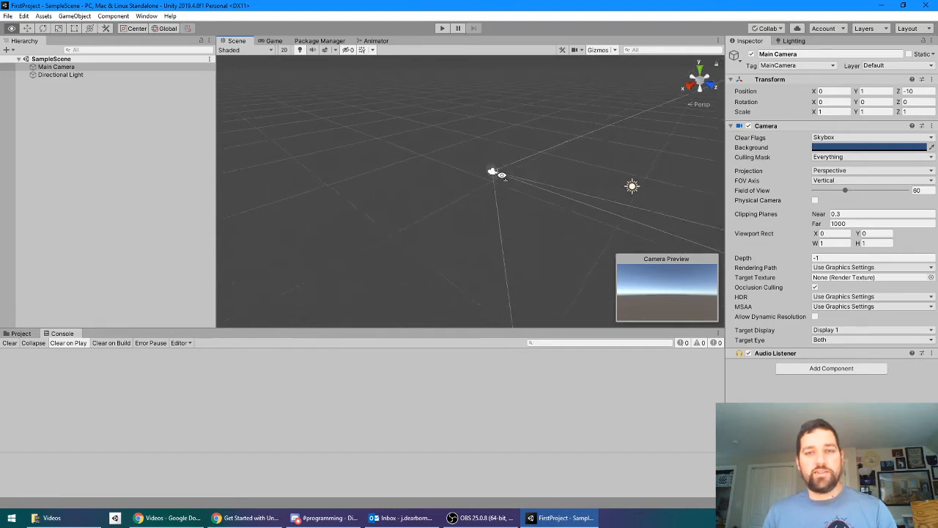
key("d")
key("s")
key("d")
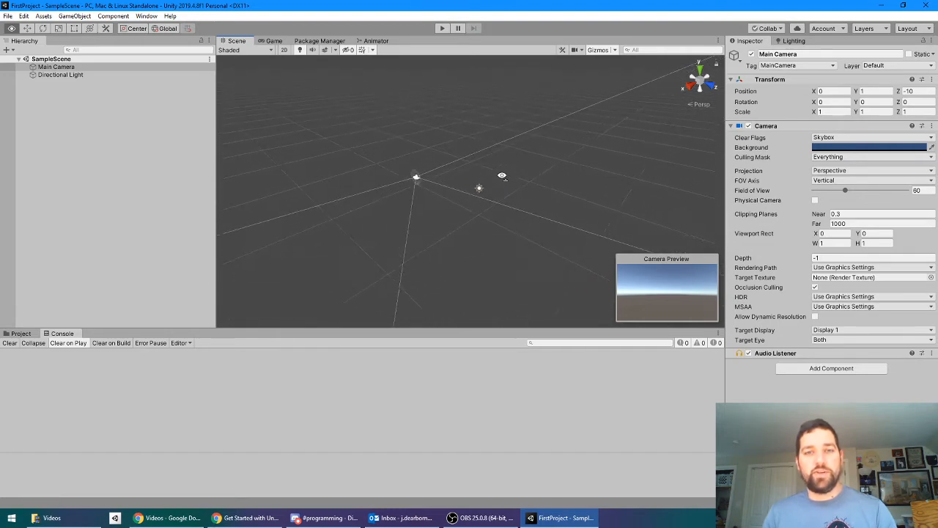
key("a")
key("w")
key("s")
key("d")
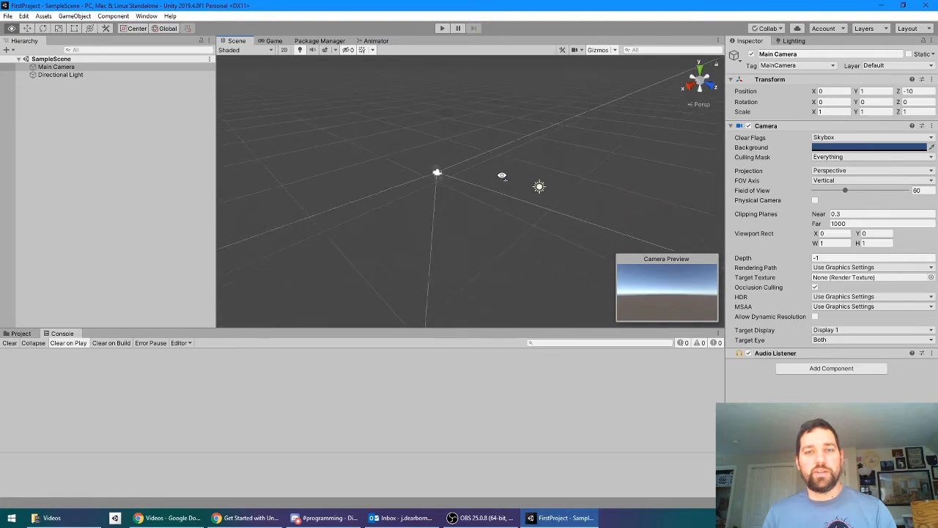
key("s")
right_click_drag(503, 176, 482, 160)
key("d")
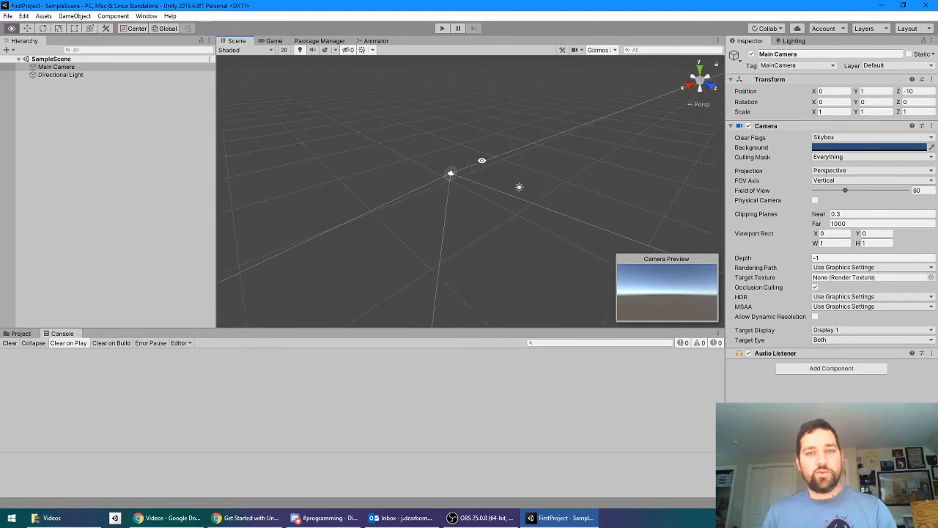
key("alt")
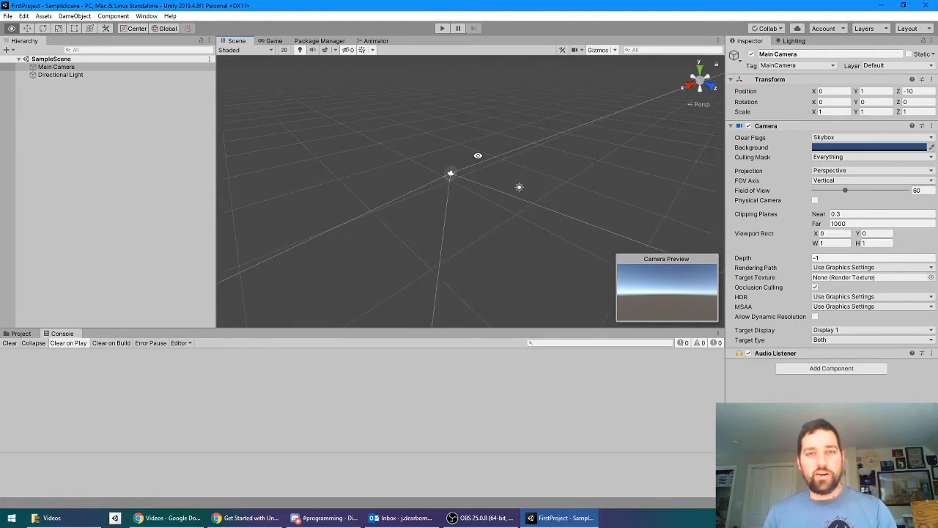
left_click_drag(485, 173, 501, 188, "alt")
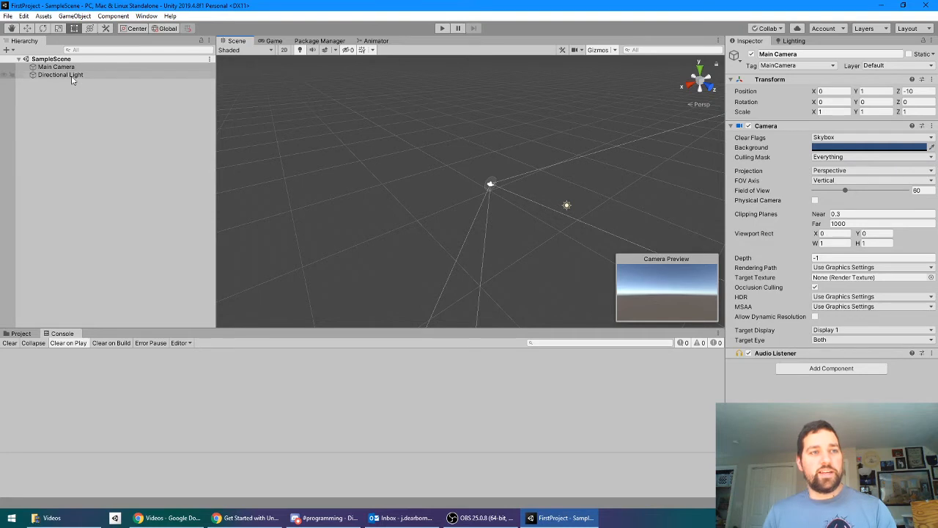
left_click_drag(524, 214, 456, 182, "alt")
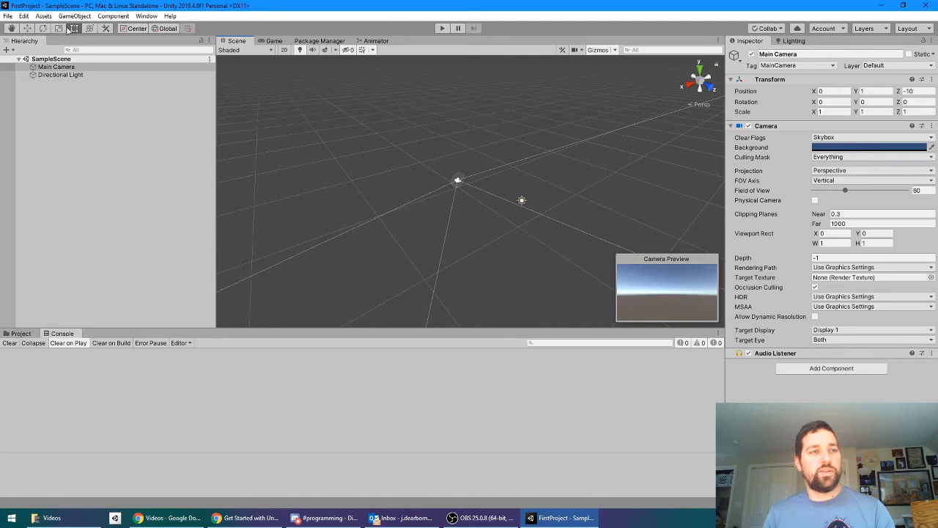
Step: Activate the Move tool for the Main Camera and examine its axis handles from several angles
left_click(29, 28)
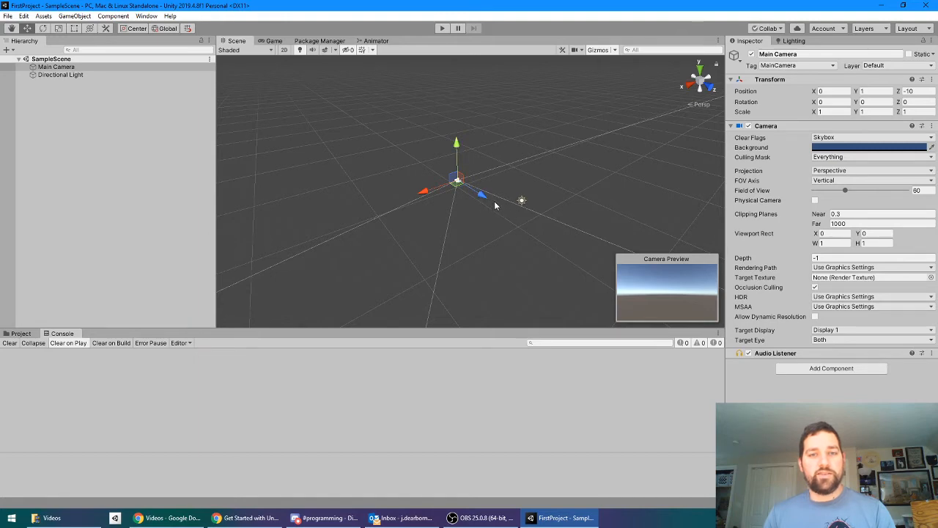
left_click_drag(471, 203, 511, 204, "alt")
middle_click_drag(511, 204, 630, 197)
left_click_drag(507, 201, 534, 209, "alt")
scroll(527, 201, "up", 10)
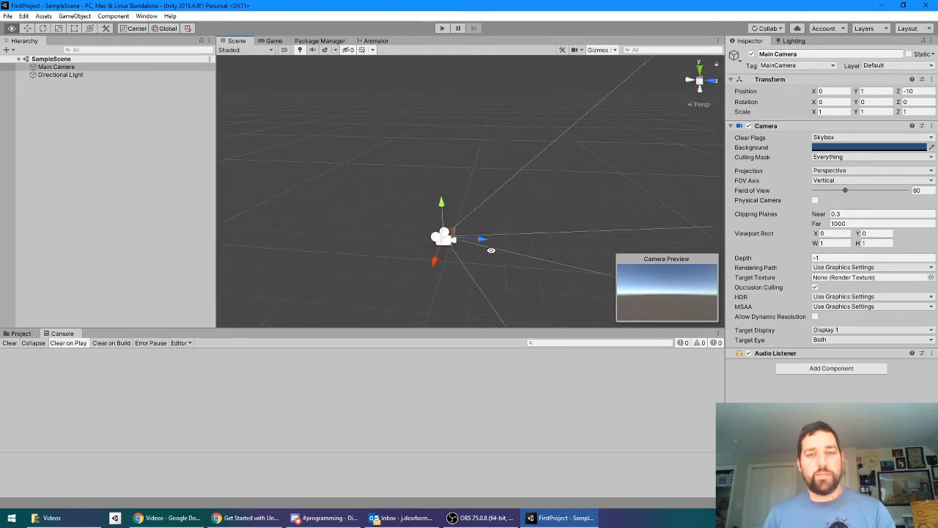
left_click_drag(491, 250, 409, 223, "alt")
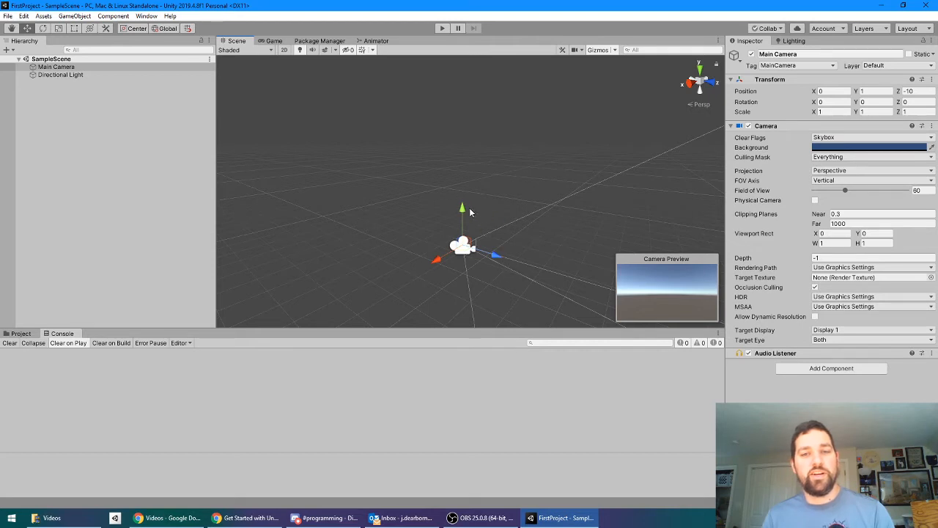
left_click_drag(555, 226, 461, 232, "alt")
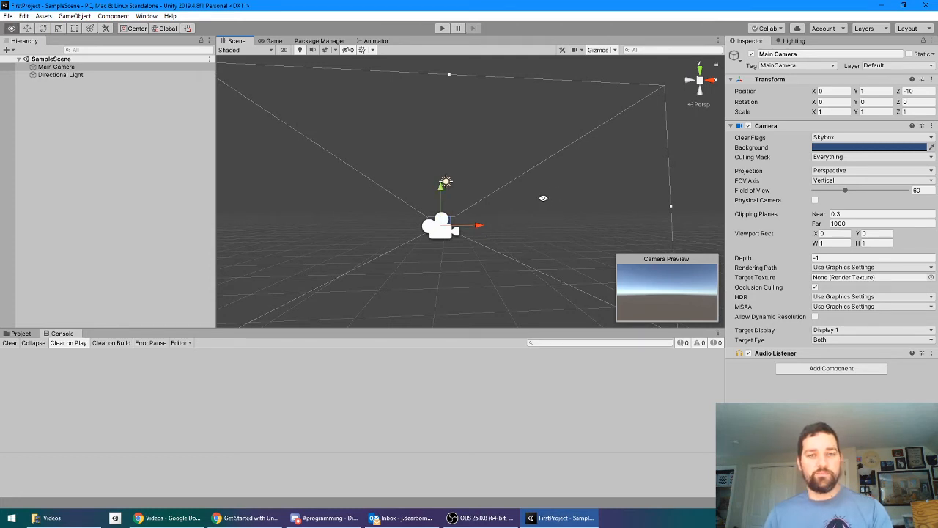
left_click_drag(563, 186, 443, 203, "alt")
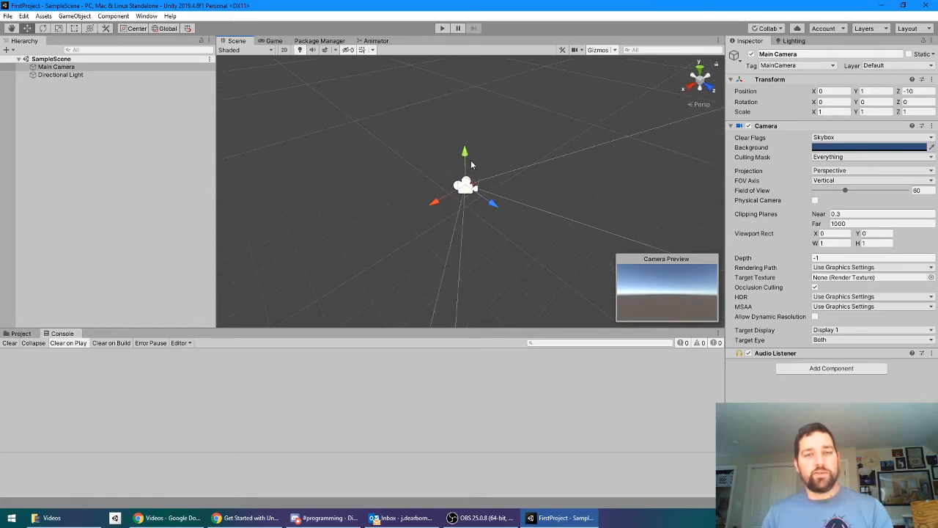
Step: Try raising the Main Camera along its vertical axis to Y 1.46, and undo the camera moves
mouse_move(471, 165)
left_mouse_down()
mouse_move(470, 60)
mouse_move(469, 269)
mouse_move(464, 151)
left_mouse_up()
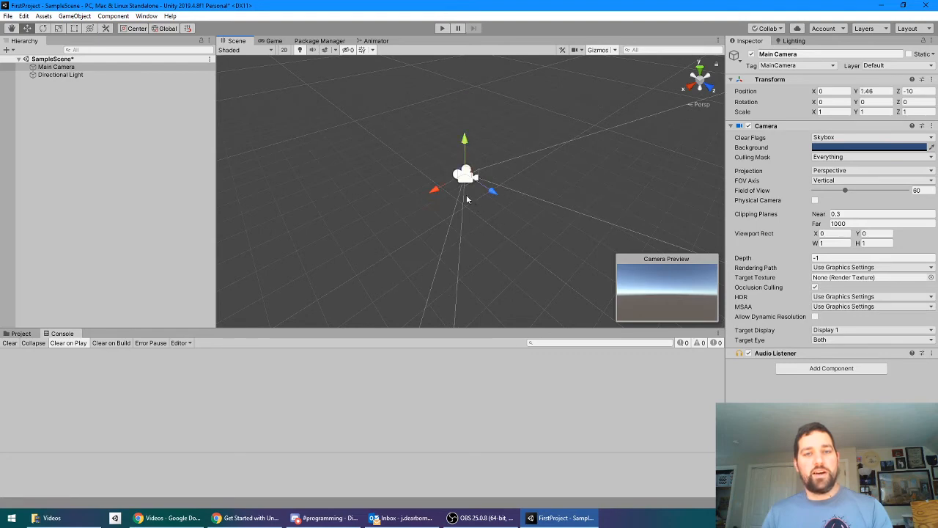
left_click_drag(459, 173, 461, 150)
key("ctrl+z")
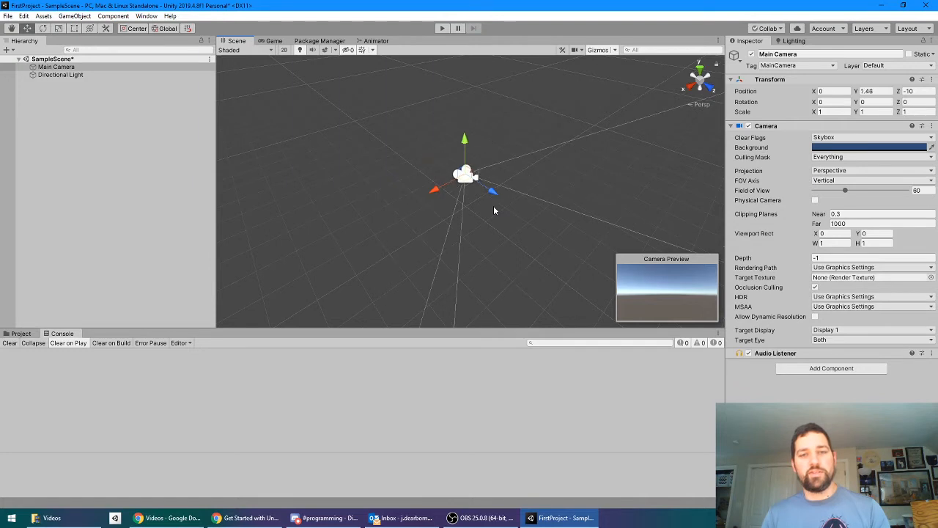
key("ctrl+z")
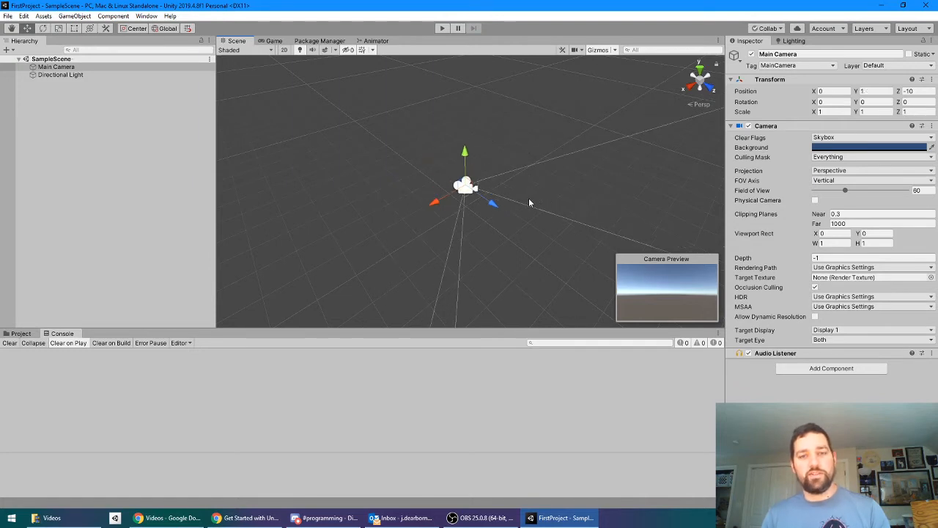
scroll(487, 204, "down", 8)
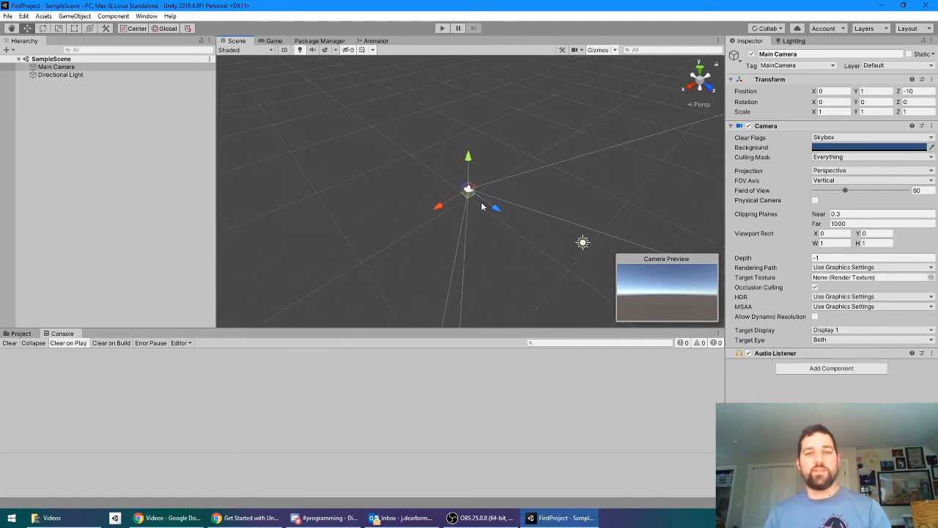
scroll(477, 199, "up", 6)
scroll(467, 189, "up", 3)
scroll(467, 189, "down", 3)
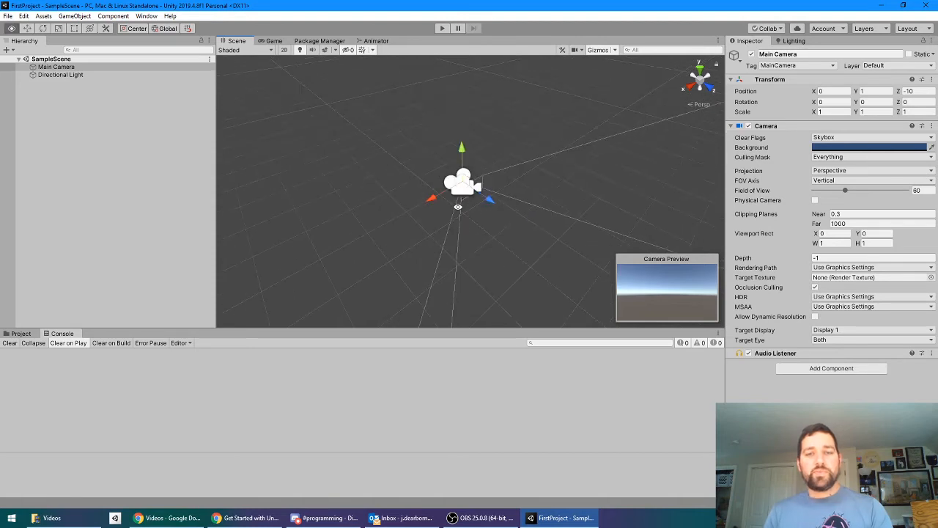
left_click_drag(467, 189, 654, 179, "alt")
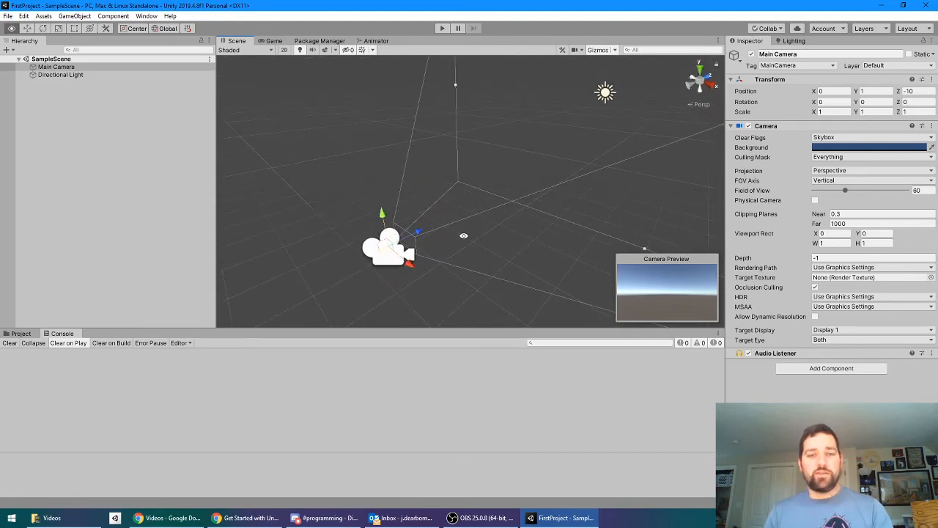
scroll(470, 223, "down", 4)
scroll(529, 212, "up", 2)
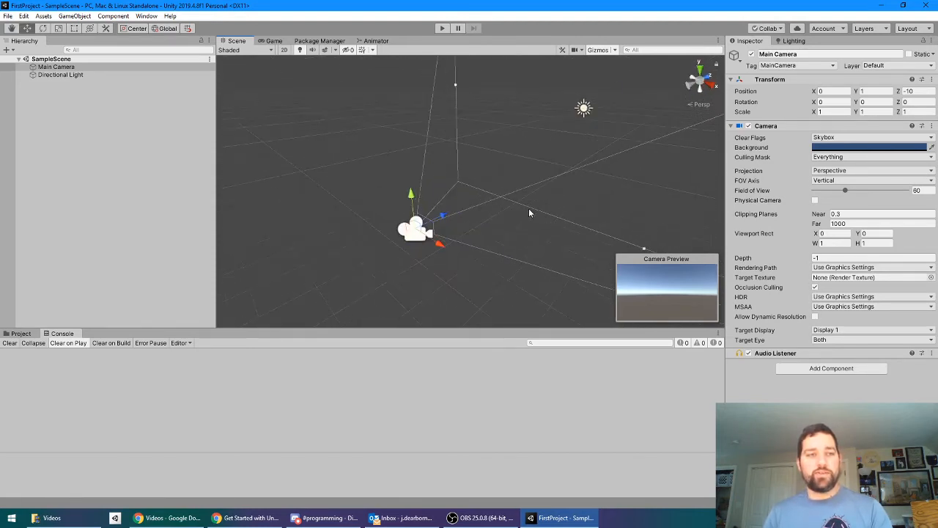
Step: Move the Directional Light up and behind the Main Camera, to about Y 6 and Z -16.5
left_click(86, 77)
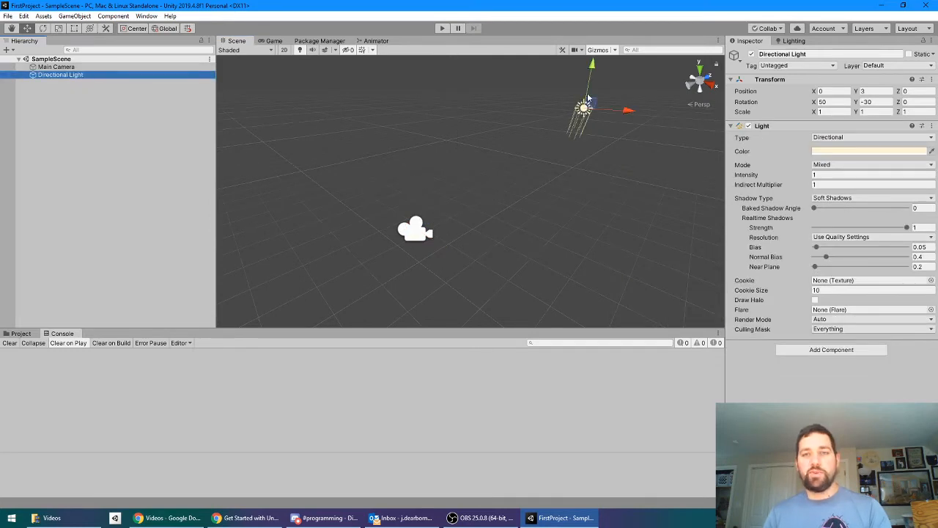
left_click_drag(577, 221, 460, 254, "alt")
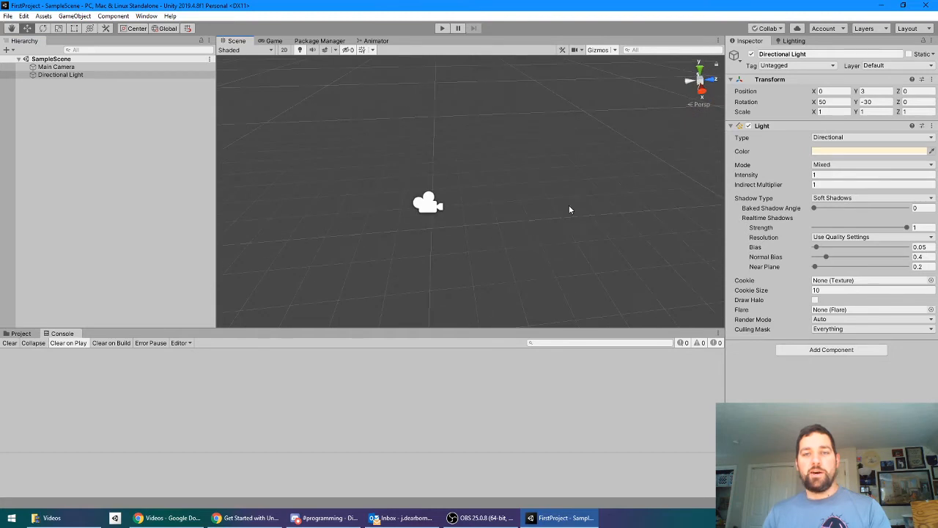
scroll(572, 208, "down", 5)
left_click_drag(595, 210, 485, 224, "alt")
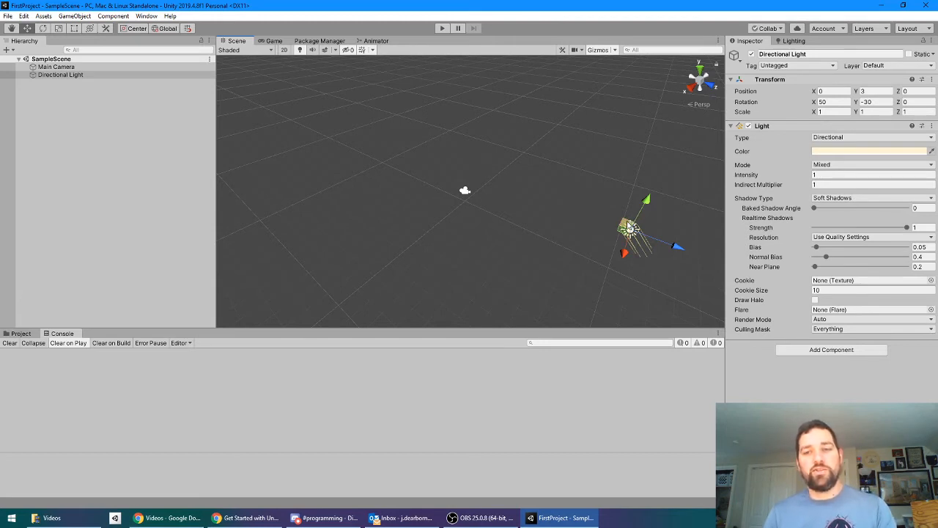
left_click_drag(629, 228, 409, 131)
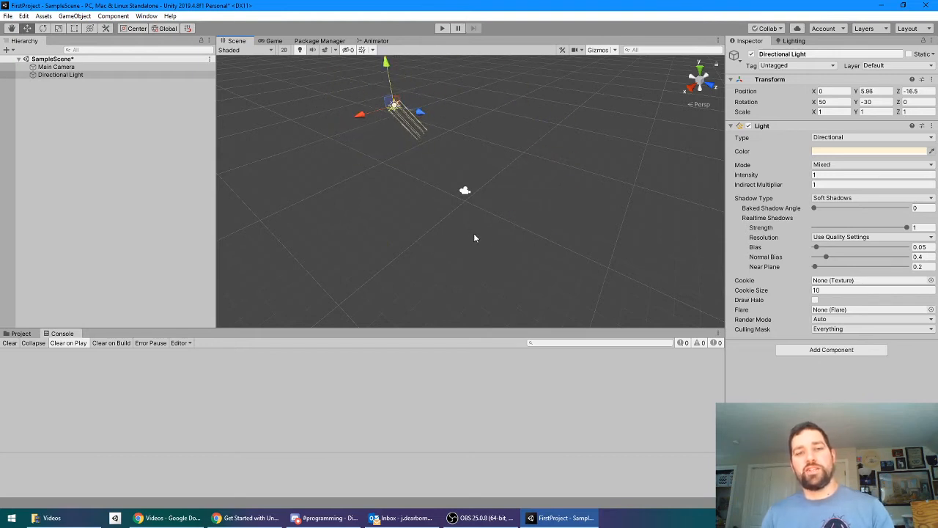
Step: Deselect the light and examine the types of objects that can be created in the scene, including effects, video and UI elements
left_click(72, 104)
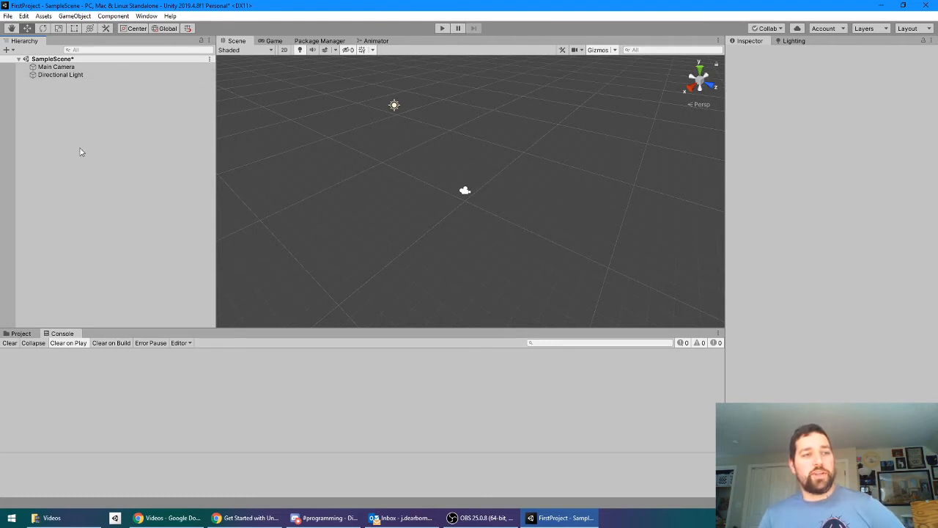
right_click(79, 123)
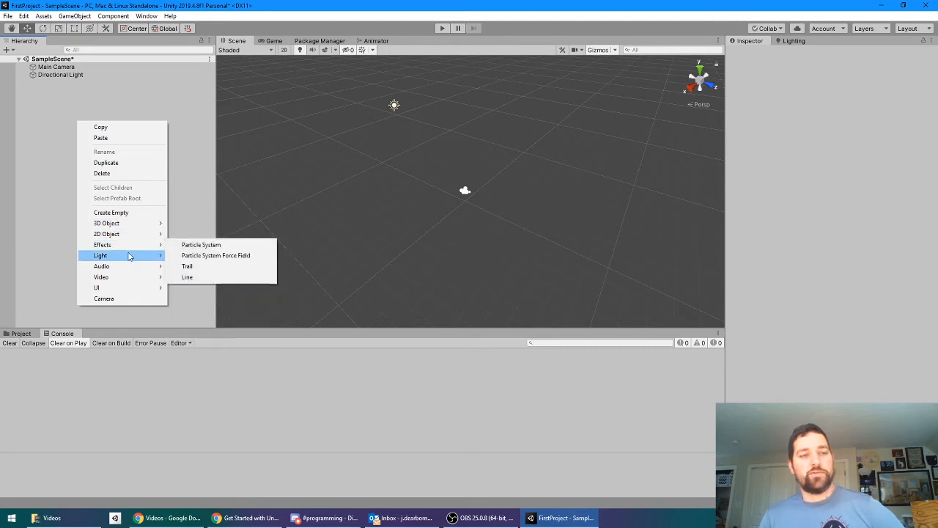
mouse_move(132, 270)
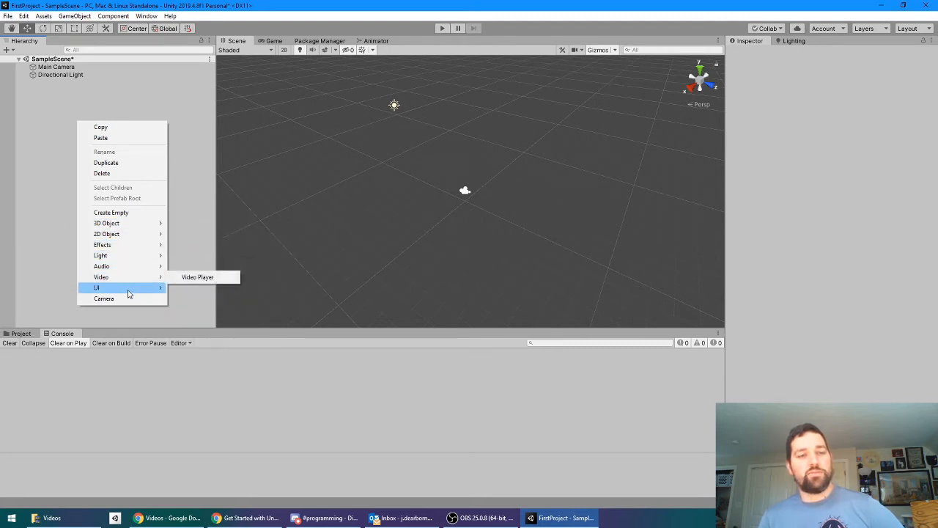
mouse_move(129, 293)
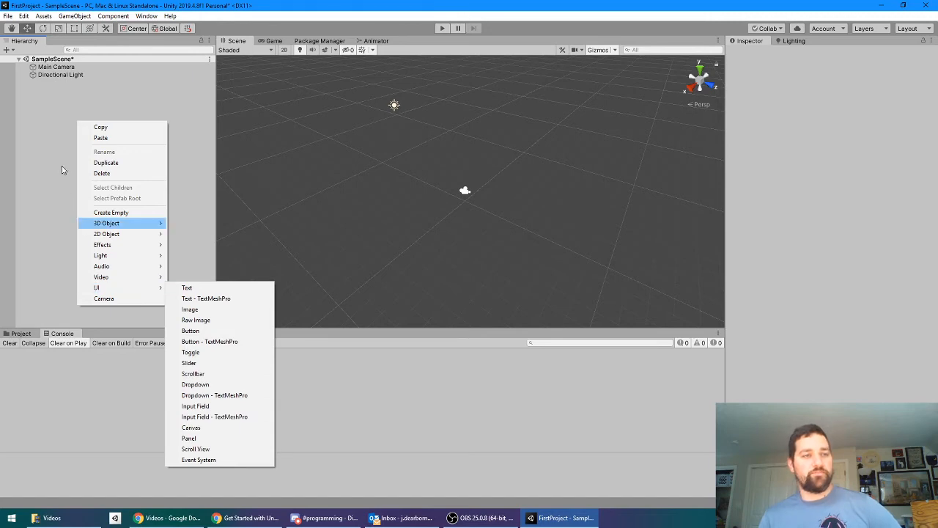
left_click(46, 126)
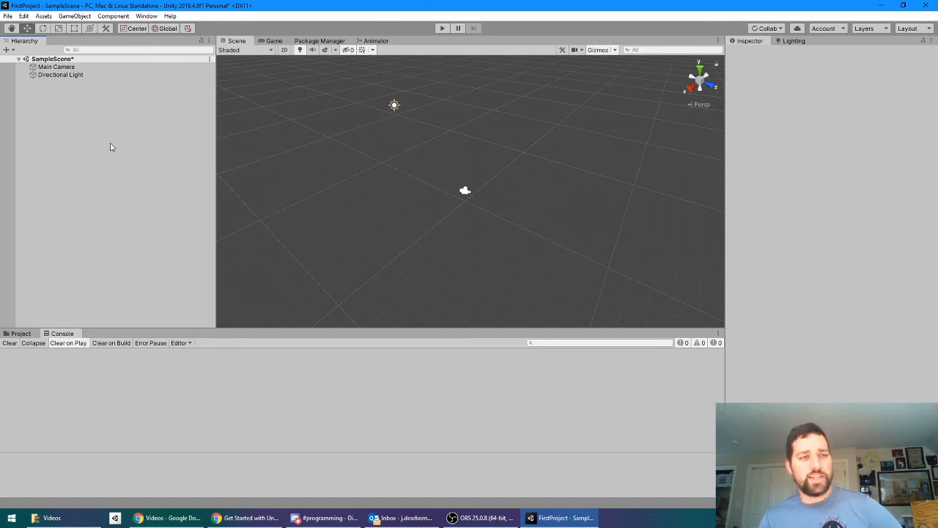
left_click(7, 51)
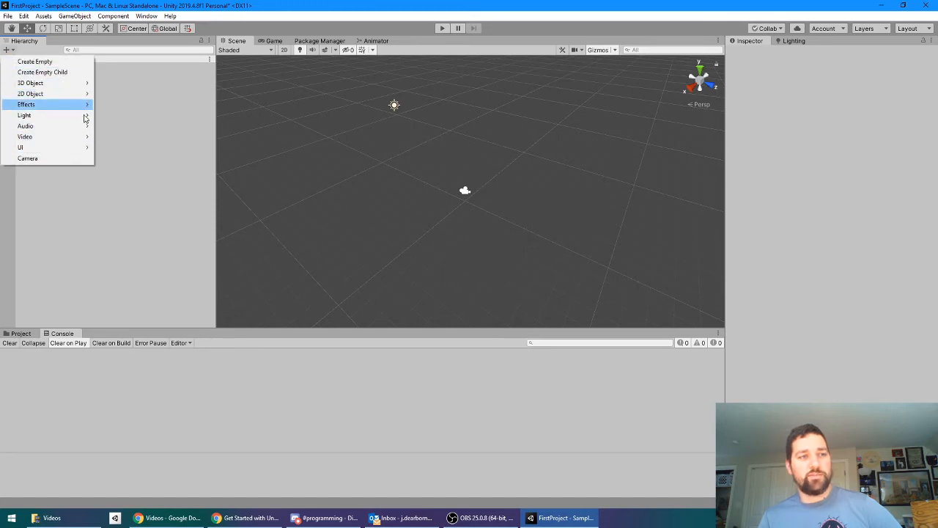
left_click(155, 220)
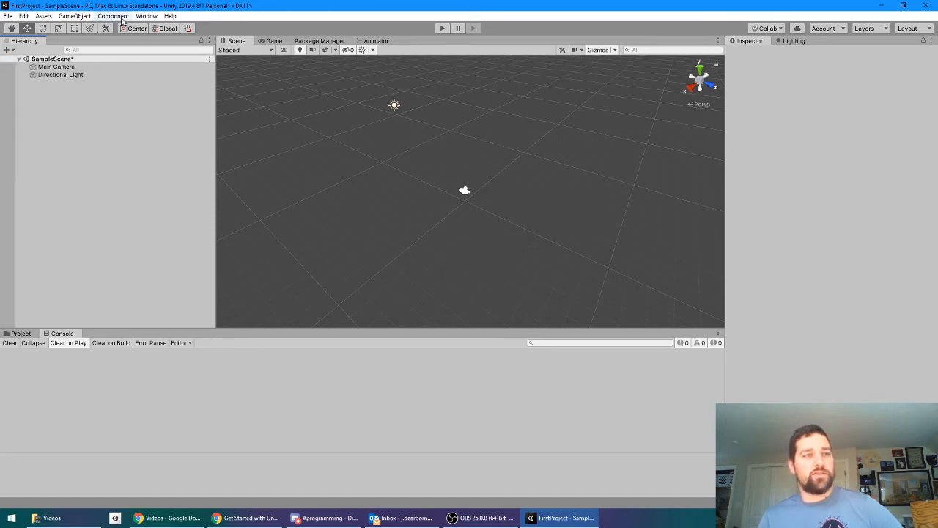
left_click(75, 17)
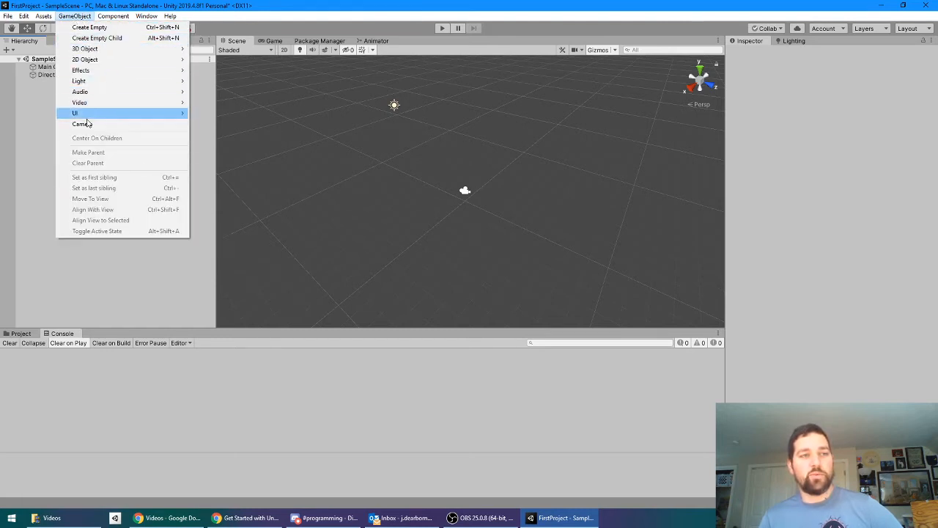
mouse_move(100, 72)
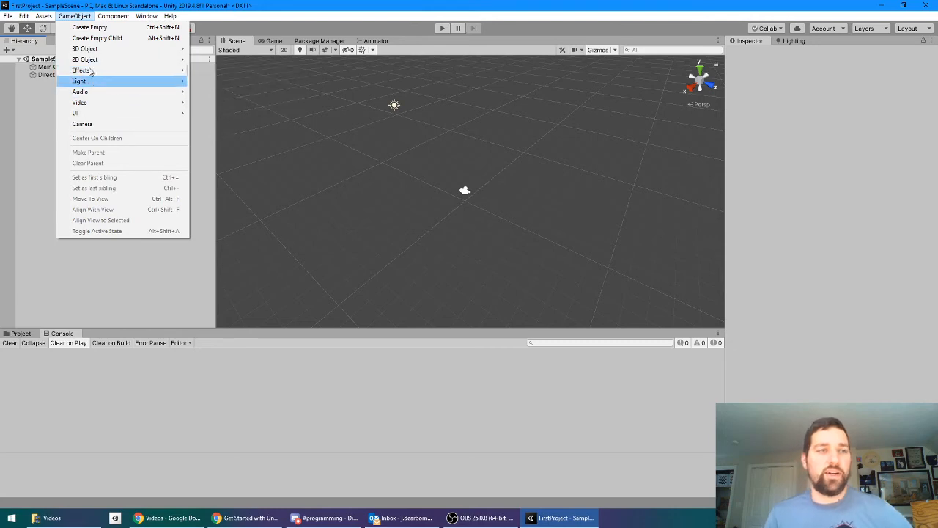
left_click(95, 279)
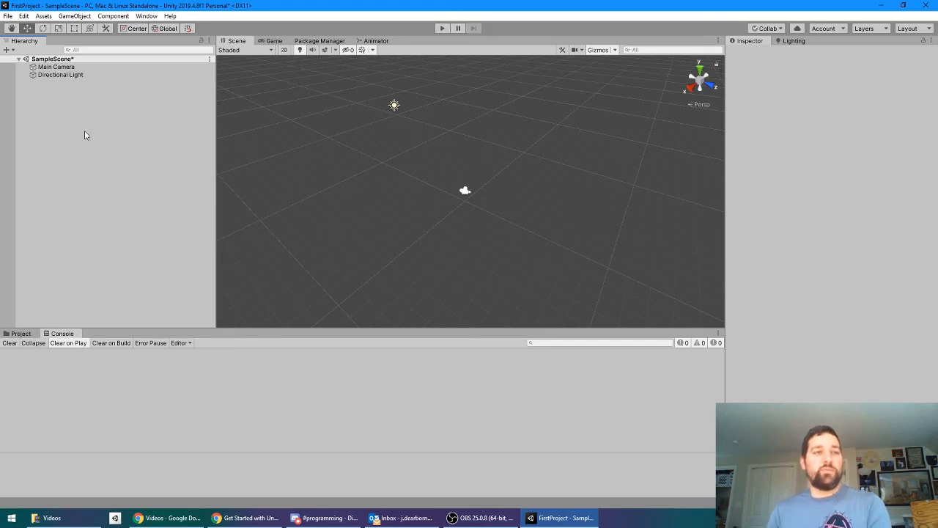
Step: Add a 3D cube to the scene as a top-level object
right_click(57, 132)
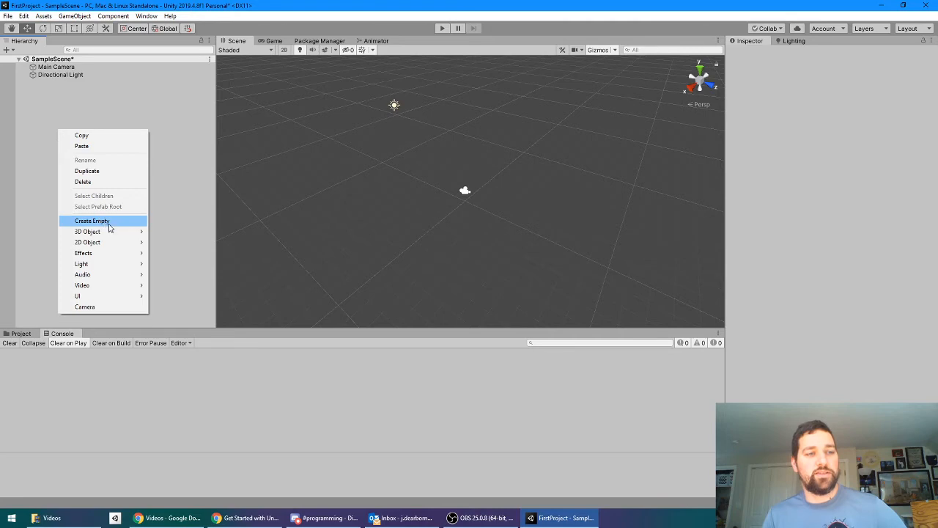
mouse_move(115, 233)
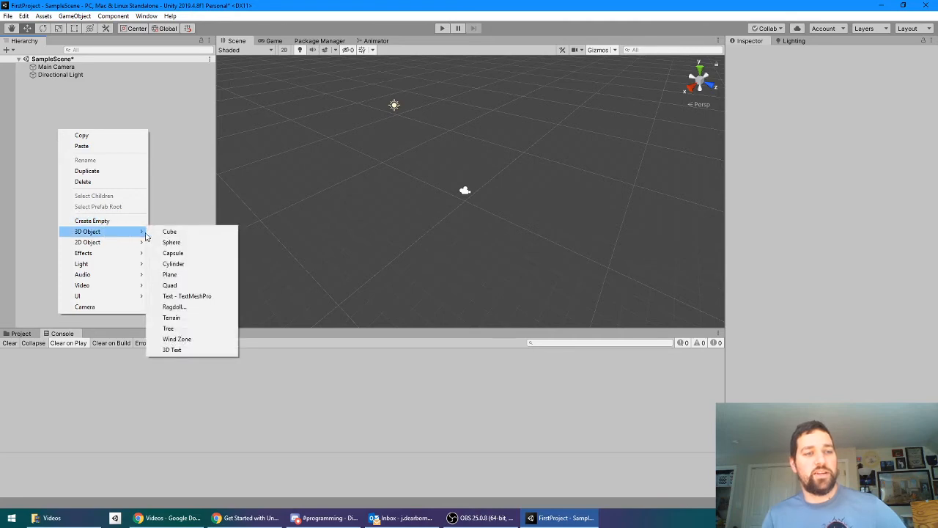
left_click(194, 234)
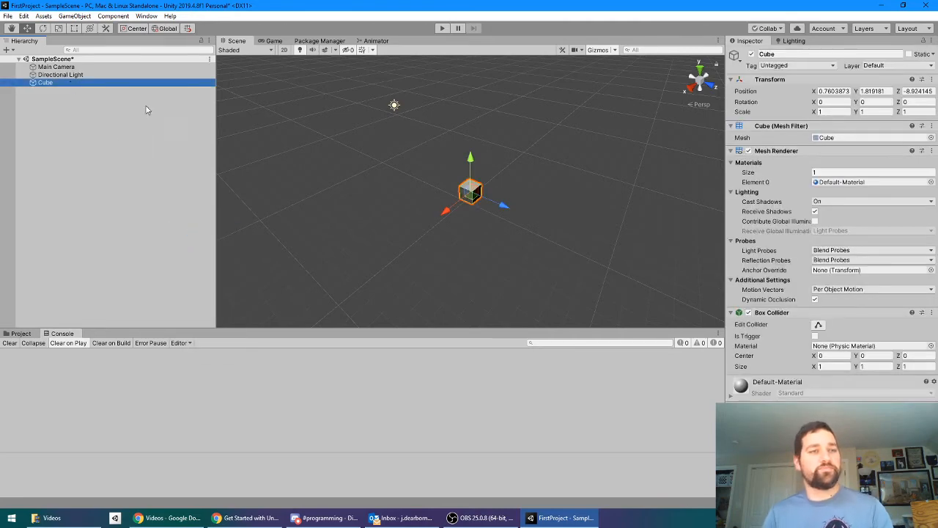
Step: Set the Cube's position to X 0, Y 0, Z 0
left_click_drag(519, 207, 350, 247, "alt")
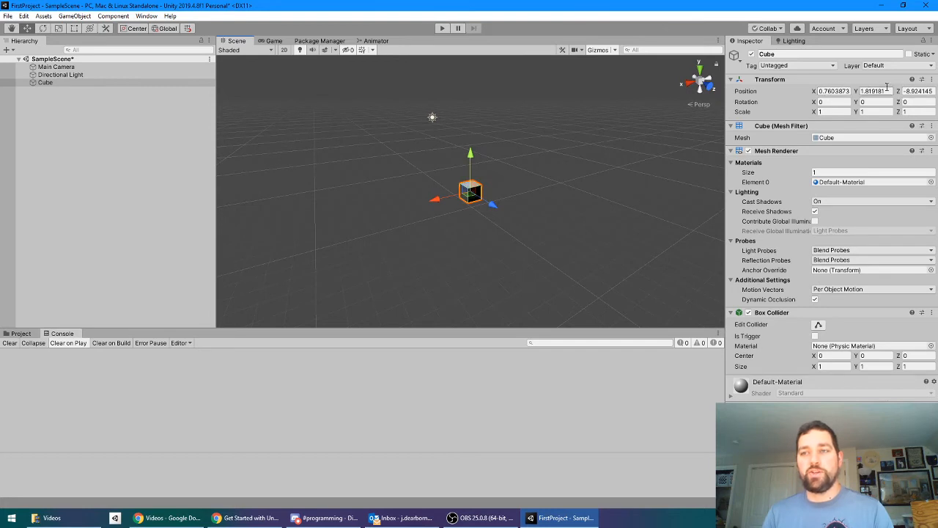
left_click(838, 91)
type("0")
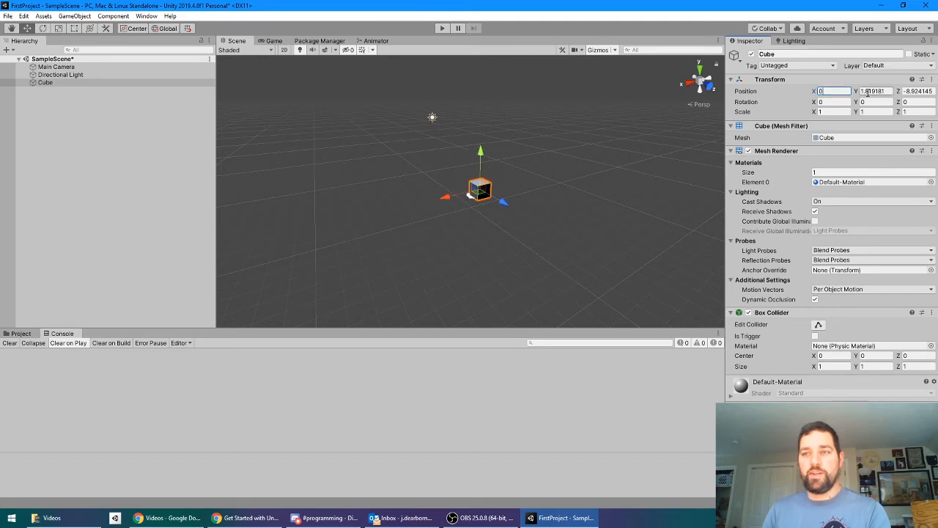
left_click(883, 90)
type("0")
key("Tab")
type("0")
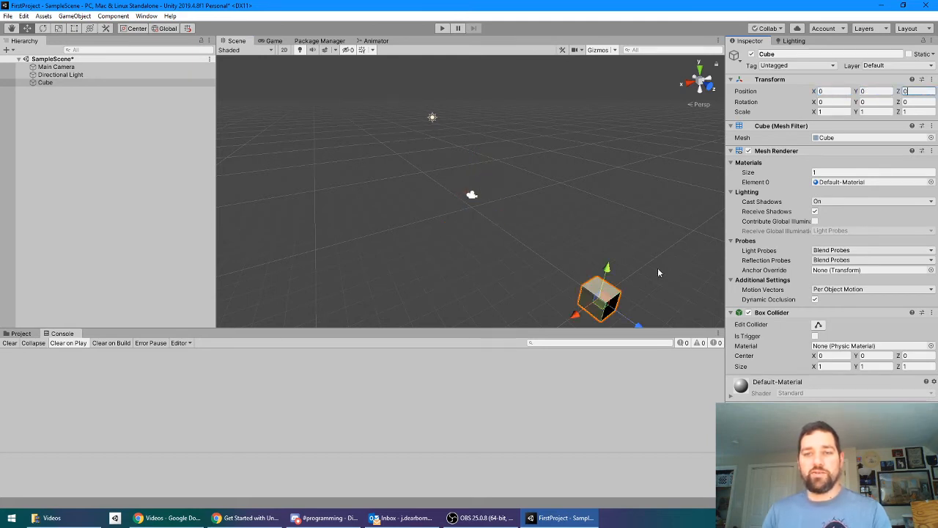
Step: Reset the Cube's Transform component to its default values
middle_click_drag(659, 273, 579, 213)
left_click_drag(497, 233, 467, 265, "alt")
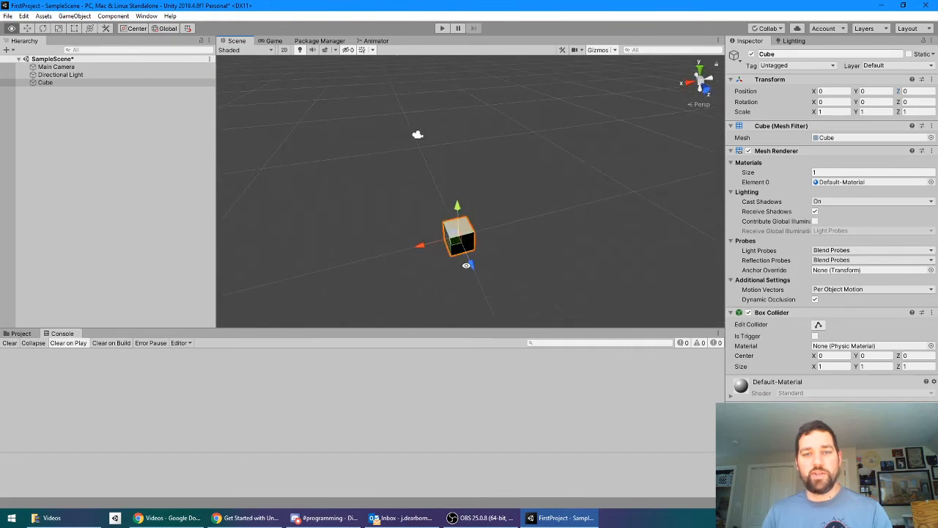
middle_click_drag(492, 277, 525, 202)
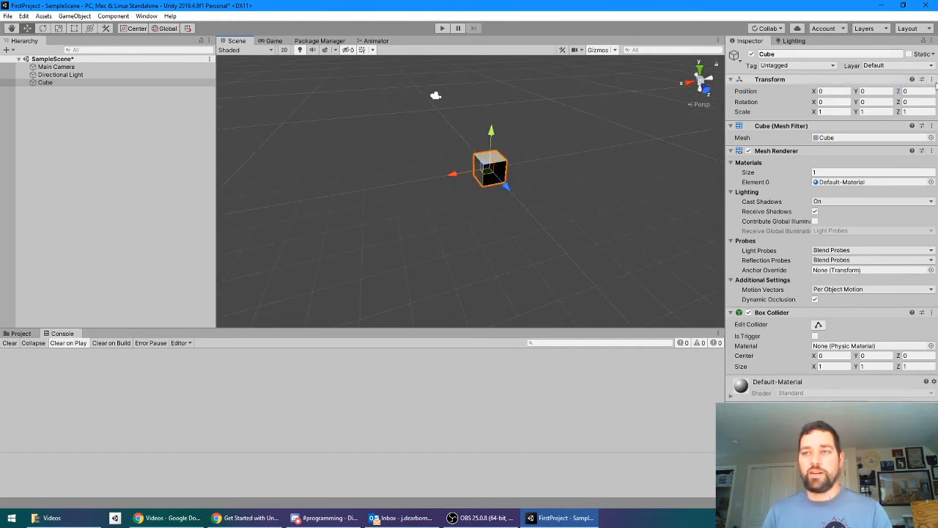
left_click(933, 81)
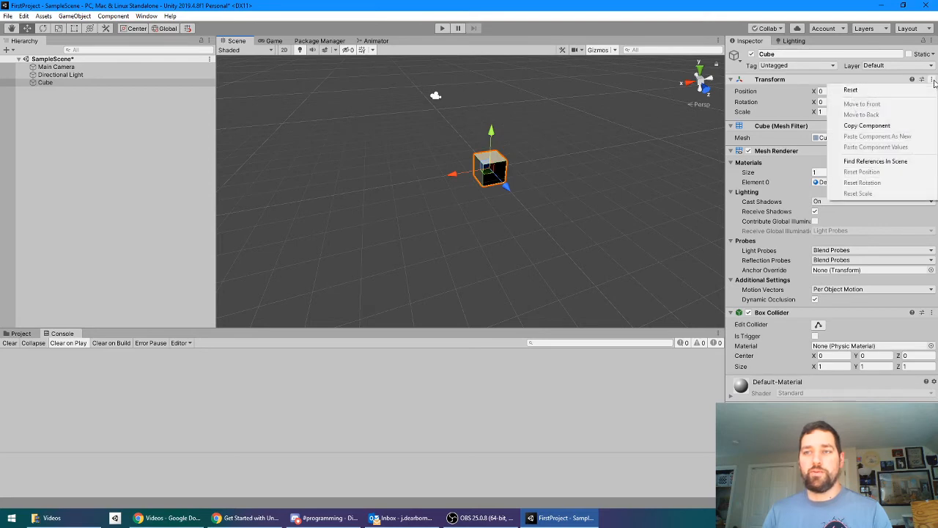
left_click(853, 90)
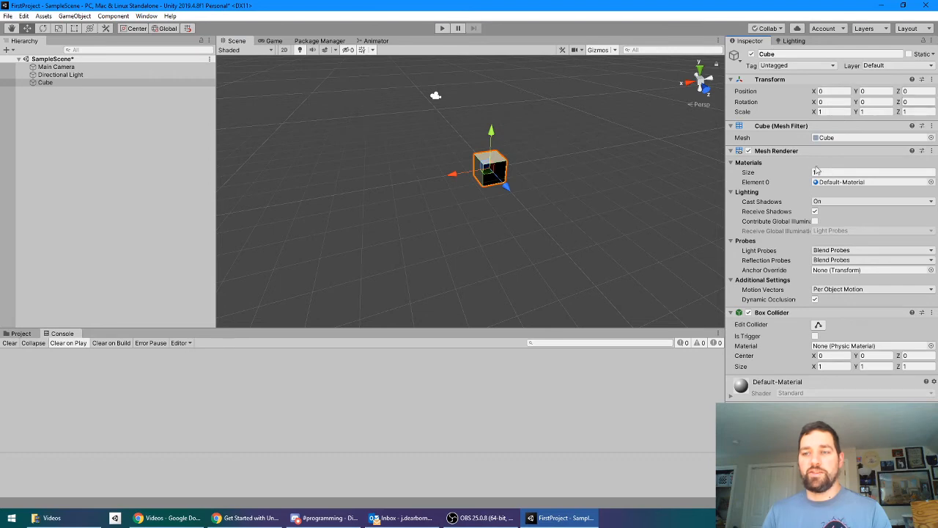
Step: Add a 3D plane to the scene as a separate top-level object
left_click_drag(583, 216, 561, 211, "alt")
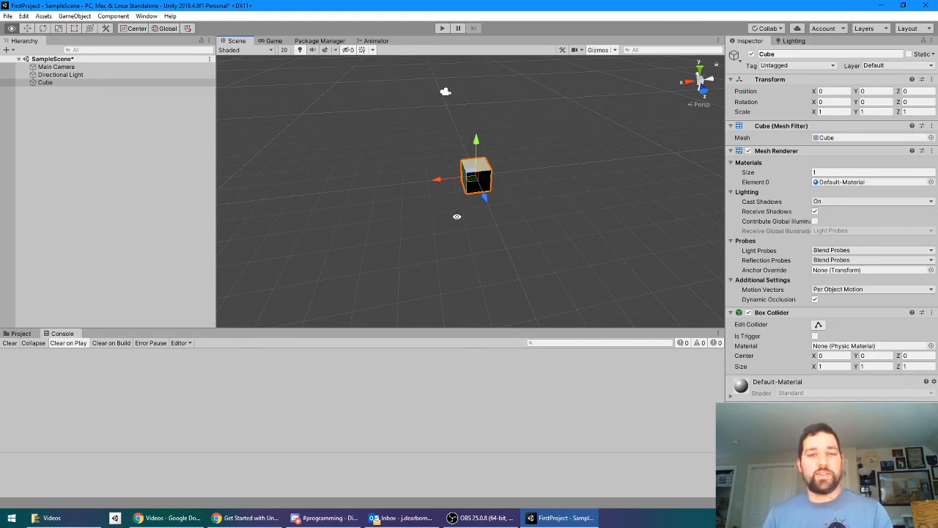
left_click_drag(457, 217, 426, 182, "alt")
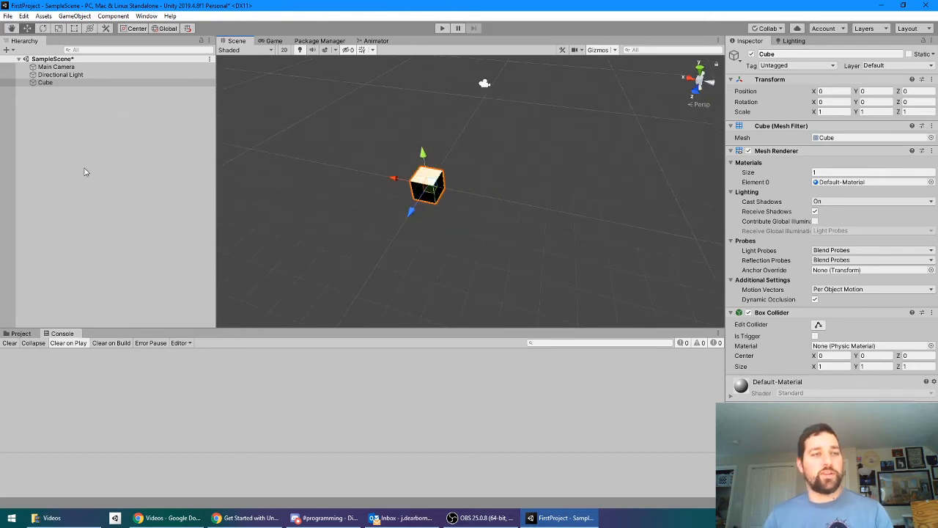
left_click(51, 98)
right_click(53, 135)
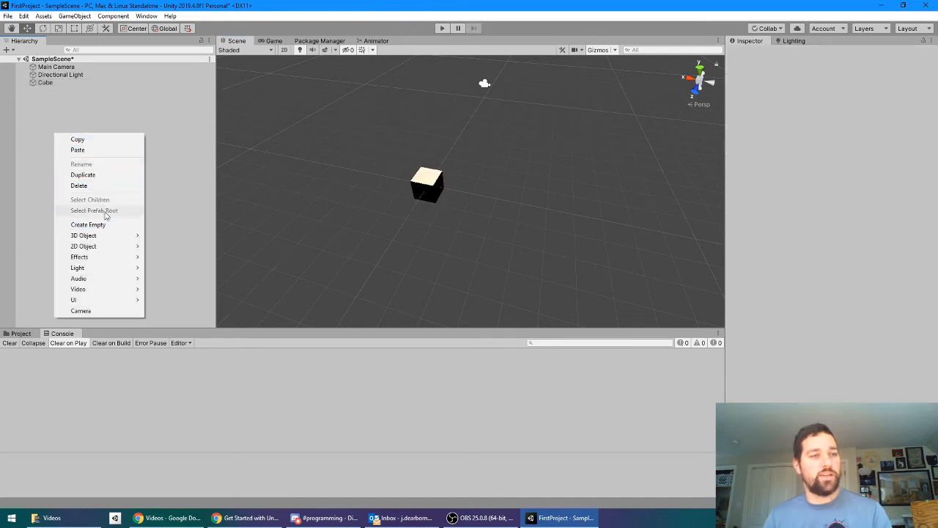
mouse_move(132, 235)
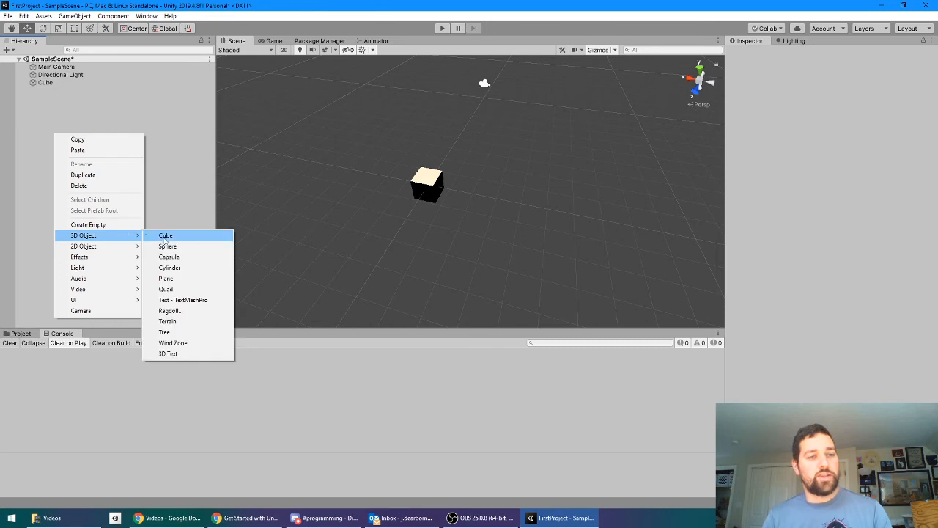
left_click(172, 282)
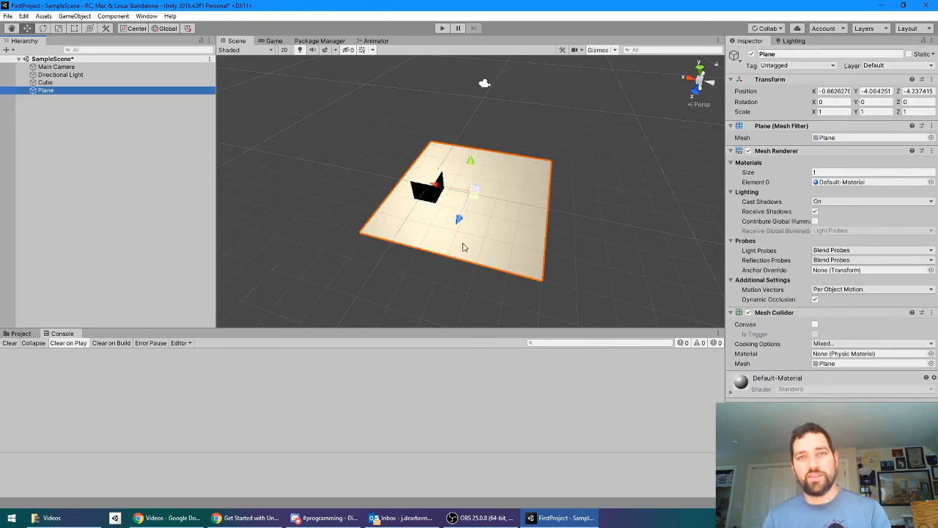
Step: Reset the Plane's Transform so it is centred on the world origin
left_click_drag(484, 246, 560, 202, "alt")
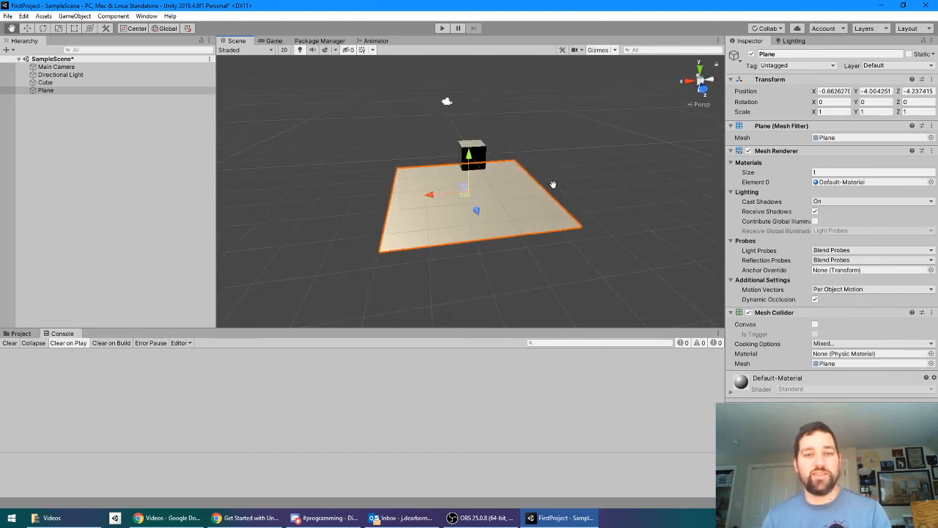
right_click_drag(554, 185, 627, 159)
left_click(838, 93)
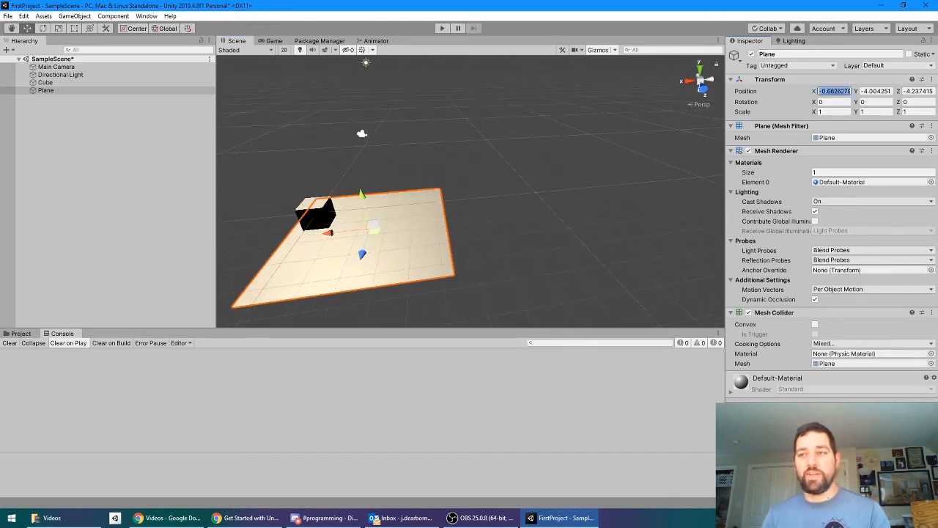
left_click(932, 79)
left_click(851, 89)
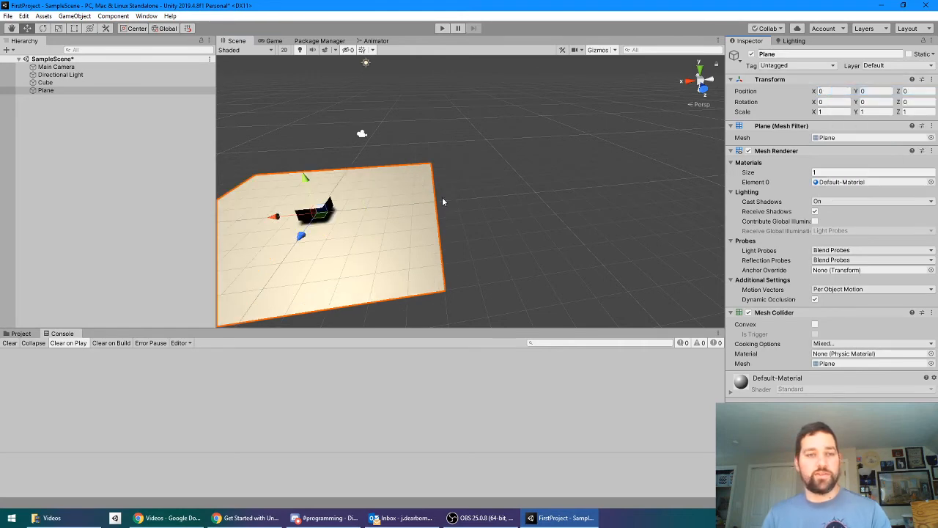
Step: Raise the Cube along its vertical axis to about Y 0.54 so it rests on the plane
left_click_drag(264, 246, 414, 206, "alt")
left_click_drag(385, 221, 381, 229, "alt")
middle_click_drag(458, 172, 502, 161)
left_click_drag(502, 160, 473, 165, "alt")
left_click_drag(441, 136, 441, 111)
left_click(442, 152)
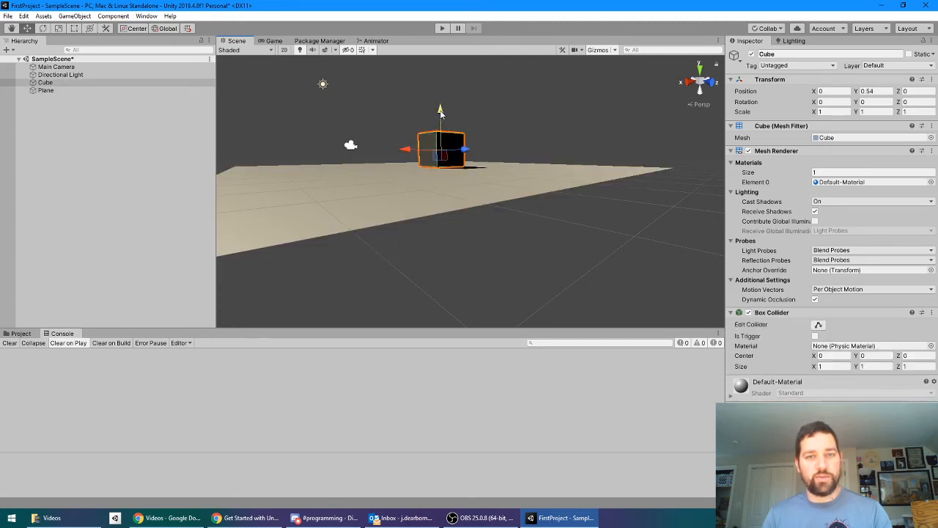
left_click_drag(504, 163, 484, 203, "alt")
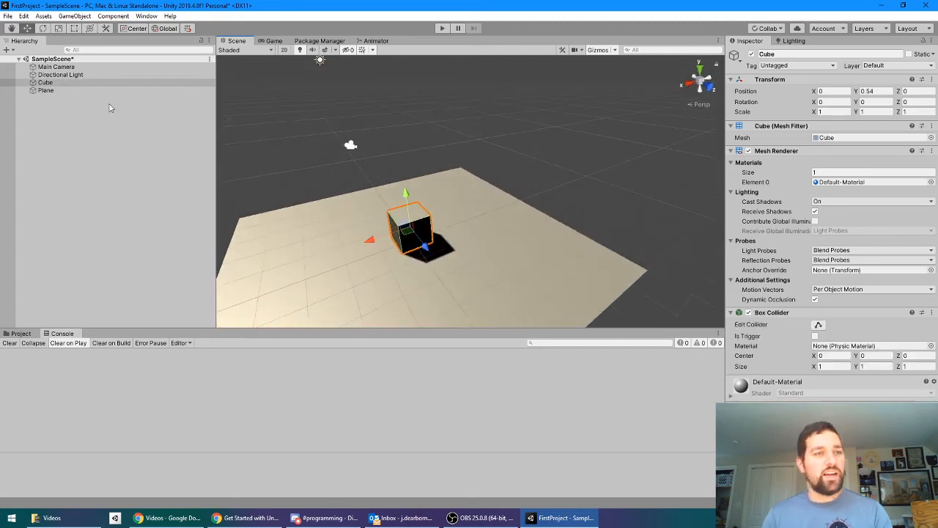
Step: Add a 3D sphere to the scene and reset its Transform to the world origin
left_click(78, 139)
right_click(78, 158)
mouse_move(125, 263)
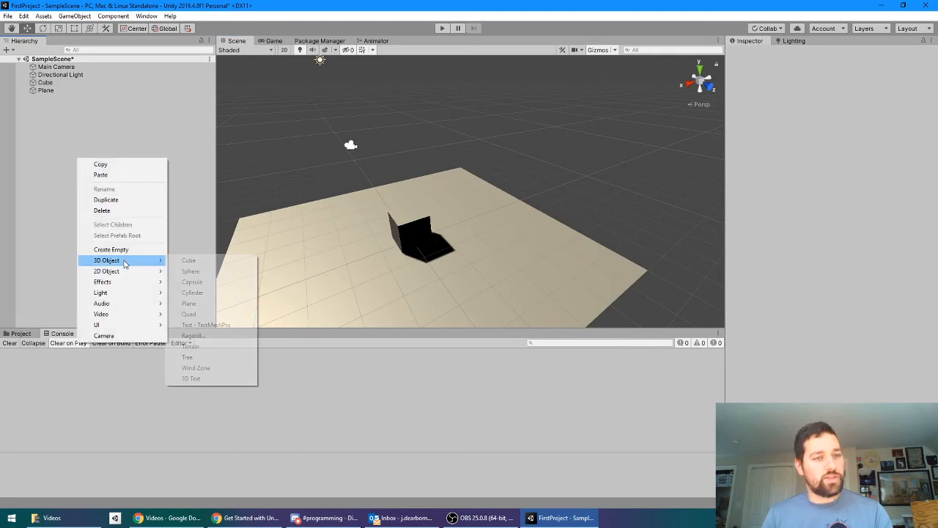
left_click(192, 271)
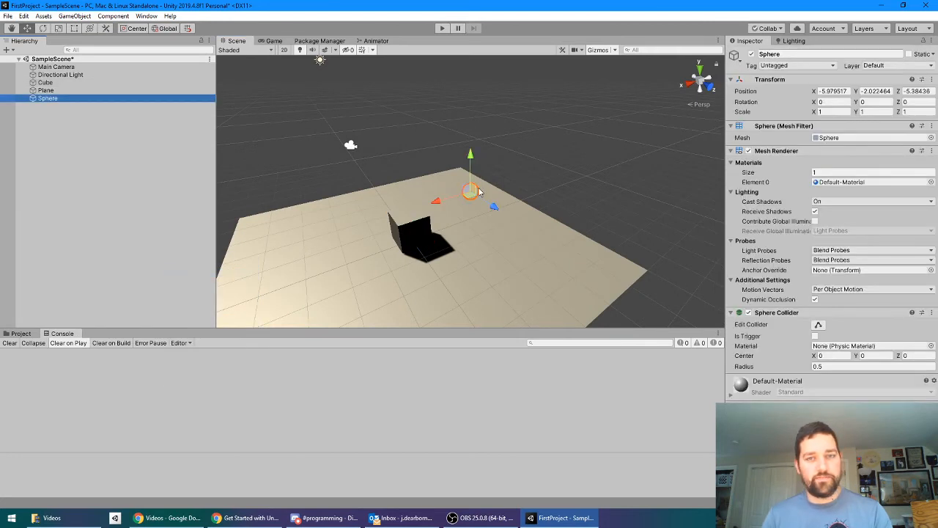
left_click(932, 79)
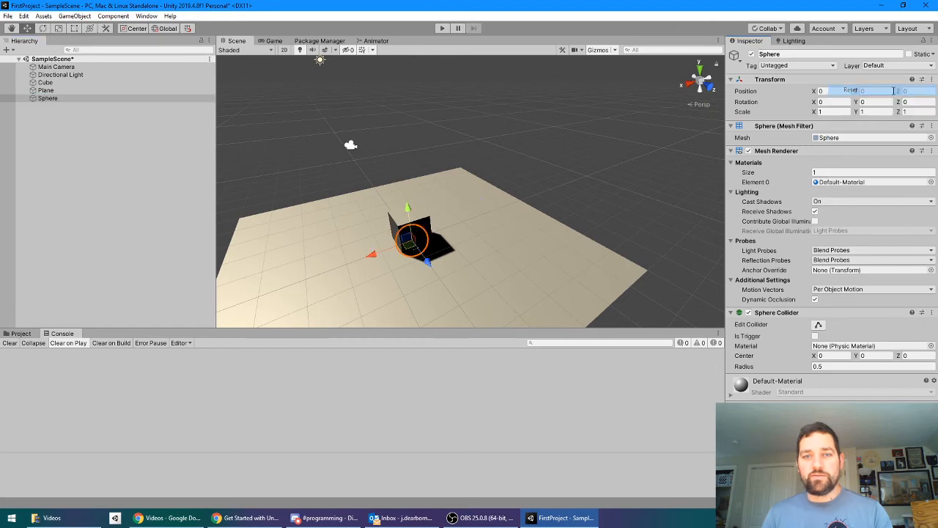
left_click(898, 91)
Step: Raise the Sphere along its vertical axis to about Y 3.13, above the cube
left_click_drag(472, 253, 398, 241, "alt")
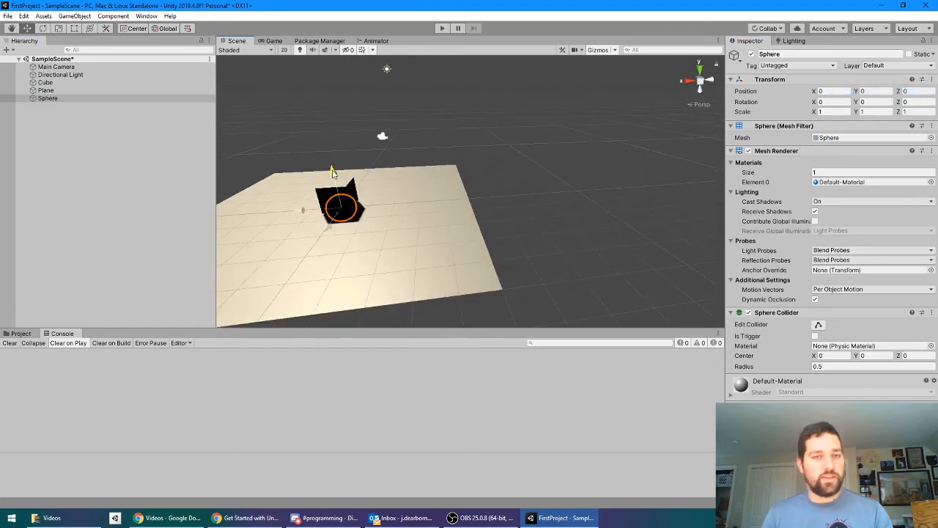
left_click_drag(330, 180, 317, 106)
left_click(297, 123)
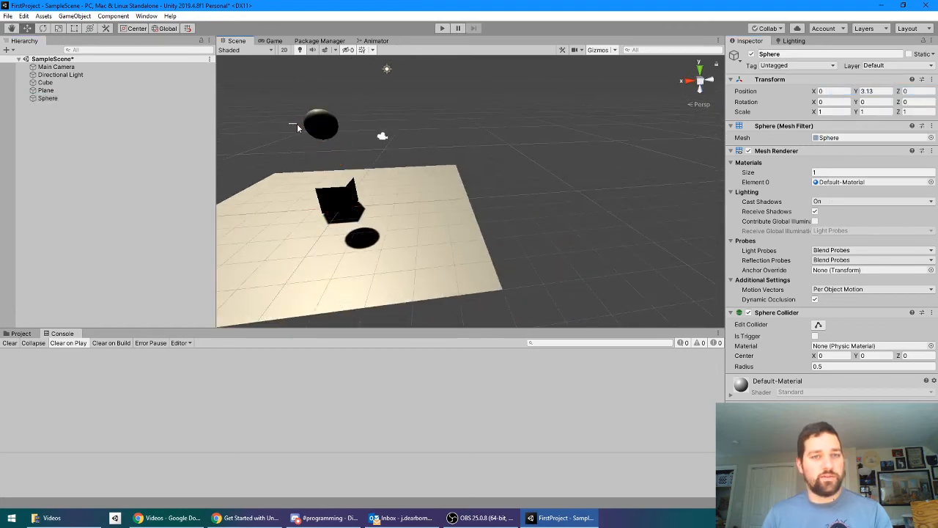
Step: Move the Sphere sideways along its X axis to about X -0.73 using the Move tool
left_click(326, 123)
left_click_drag(281, 126, 297, 126)
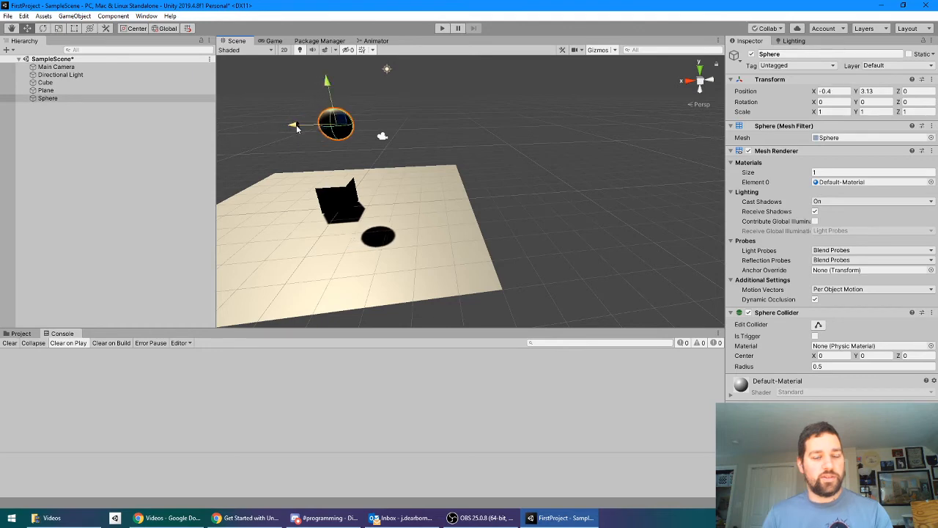
left_click_drag(323, 198, 415, 236, "alt")
left_click_drag(372, 187, 382, 185)
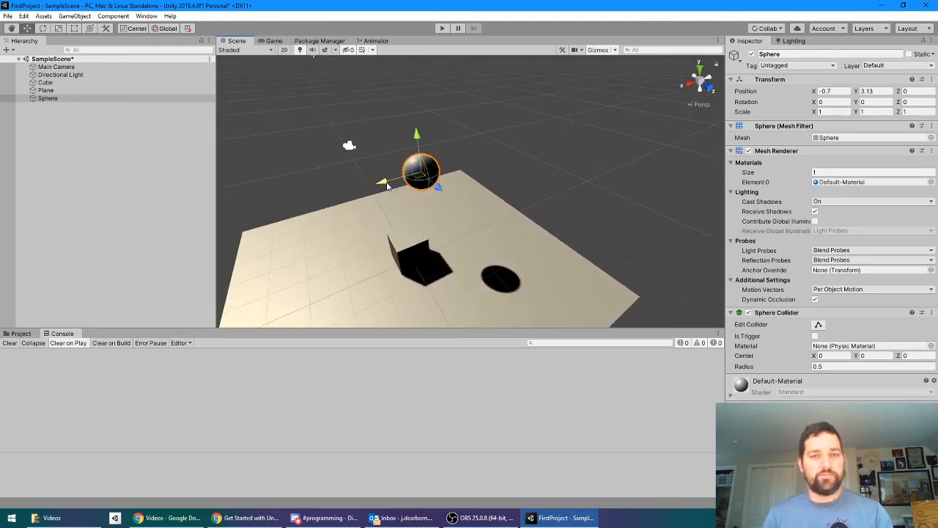
Step: Run the scene in Play mode and move the Sphere in the Scene view to about X 2.196, Z 3.284
left_click_drag(485, 234, 584, 207, "alt")
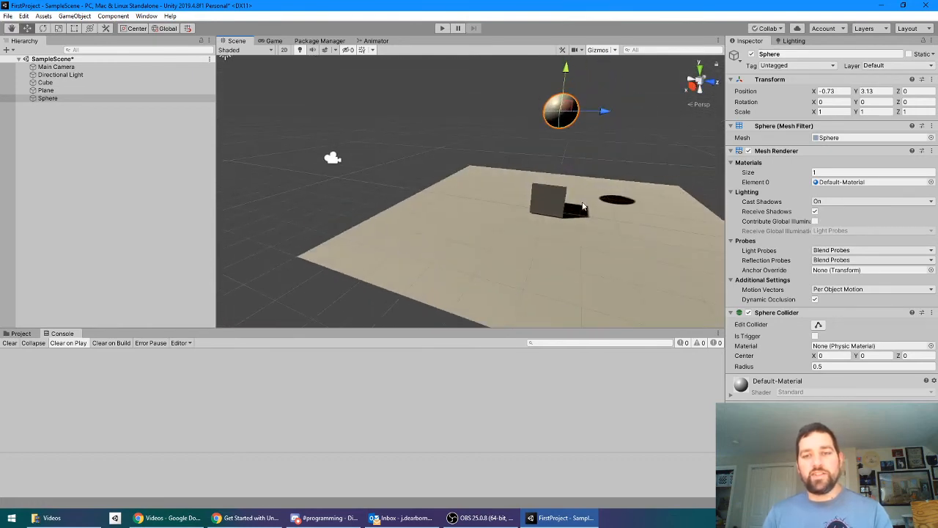
middle_click_drag(654, 232, 586, 205)
left_click_drag(585, 205, 483, 236, "alt")
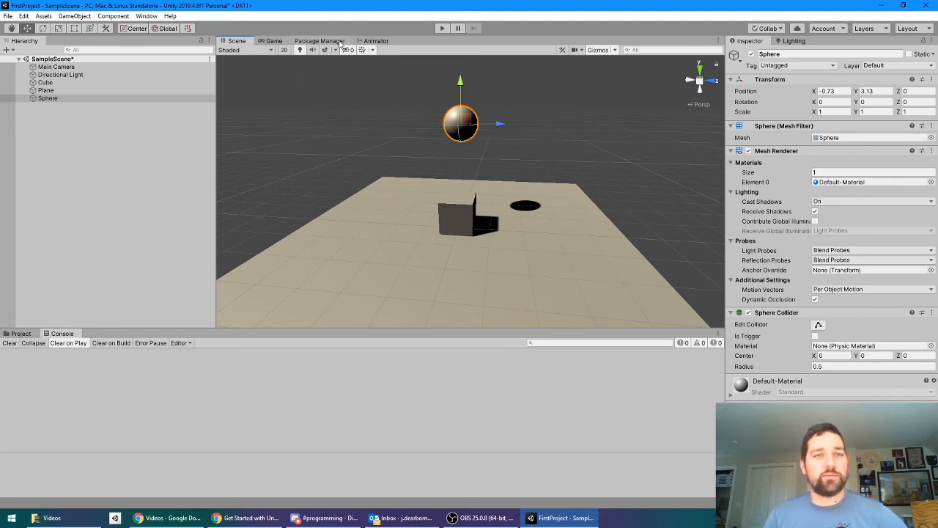
left_click(442, 29)
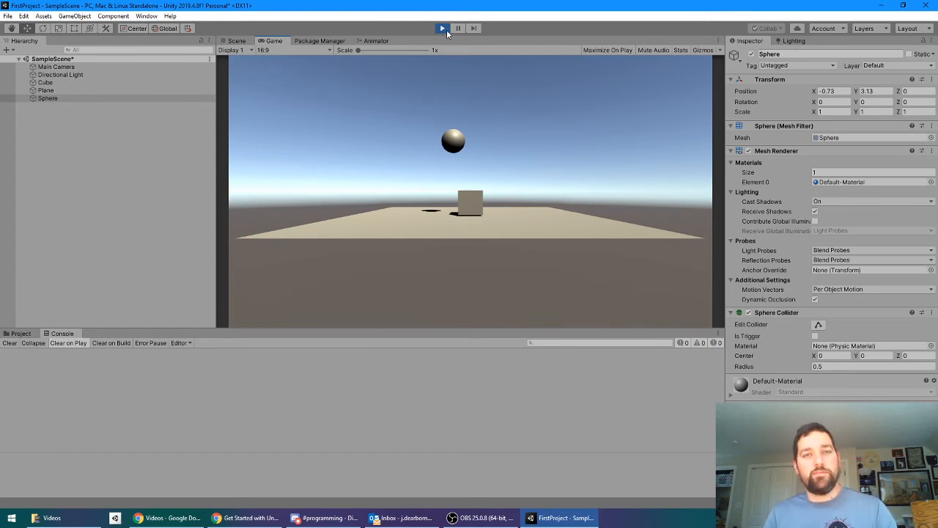
left_click(237, 41)
left_click_drag(522, 200, 329, 223, "alt")
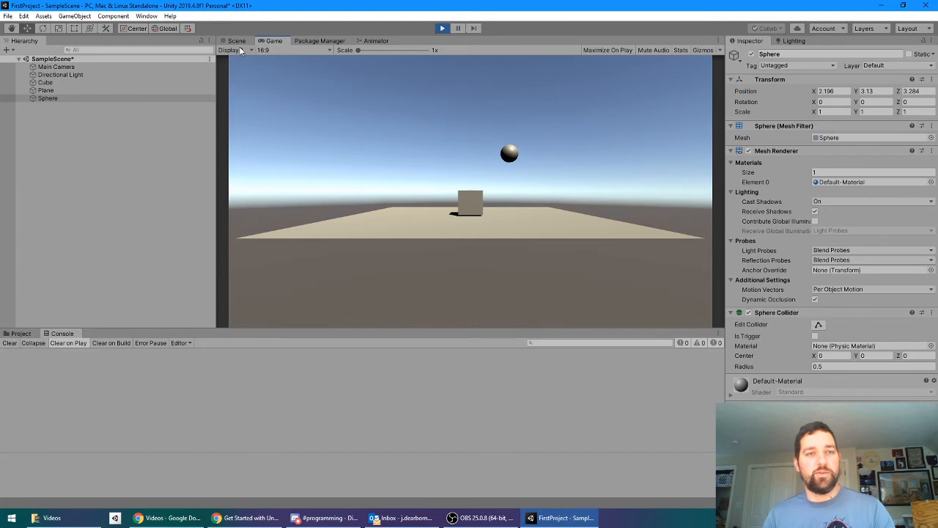
Step: With the Game view docked beside the Scene view, move the Sphere to about X 0.46, Z 7.159 and stop Play mode
left_click_drag(270, 42, 629, 214)
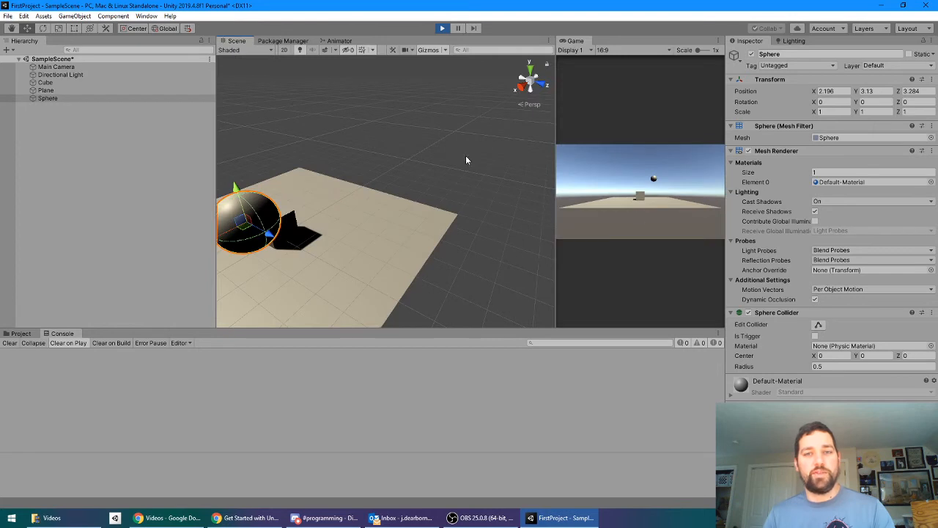
left_click_drag(245, 218, 484, 236)
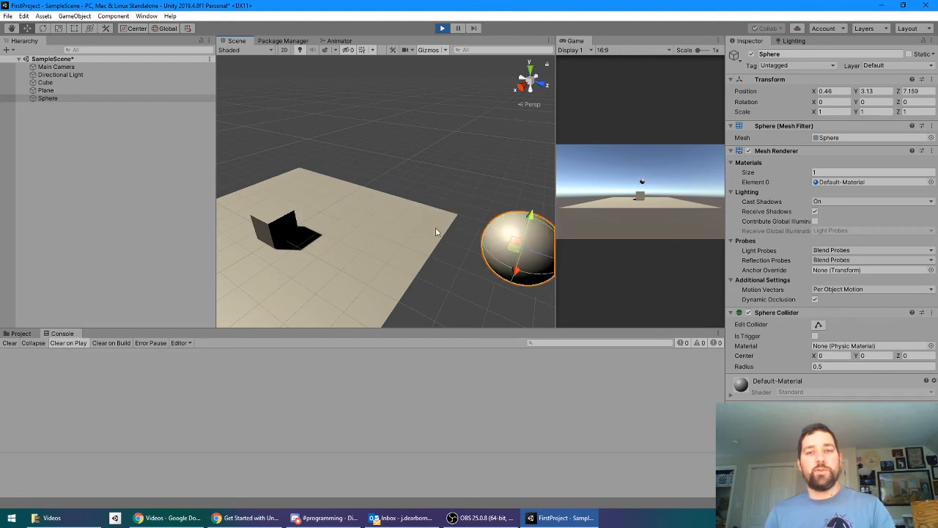
left_click(443, 29)
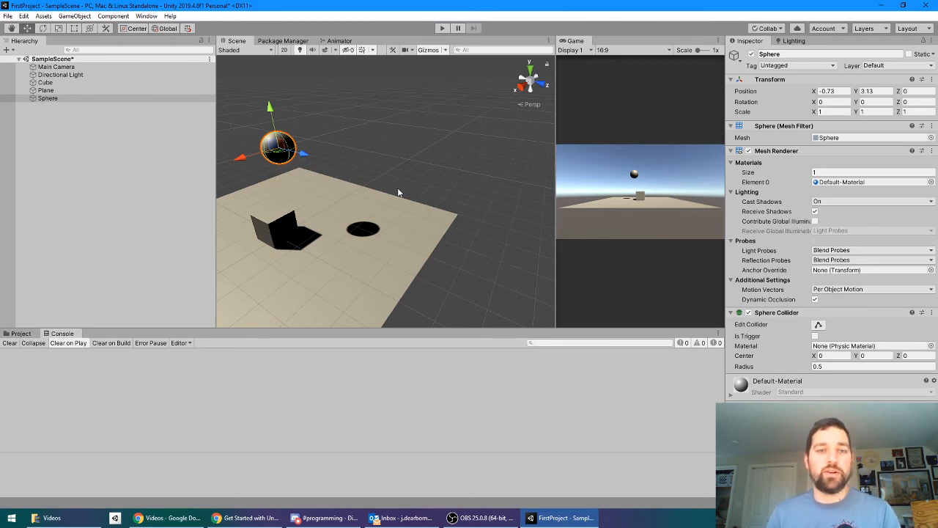
Step: Dock the Game view back into the same tab group as the Scene view
left_click_drag(321, 187, 410, 177, "alt")
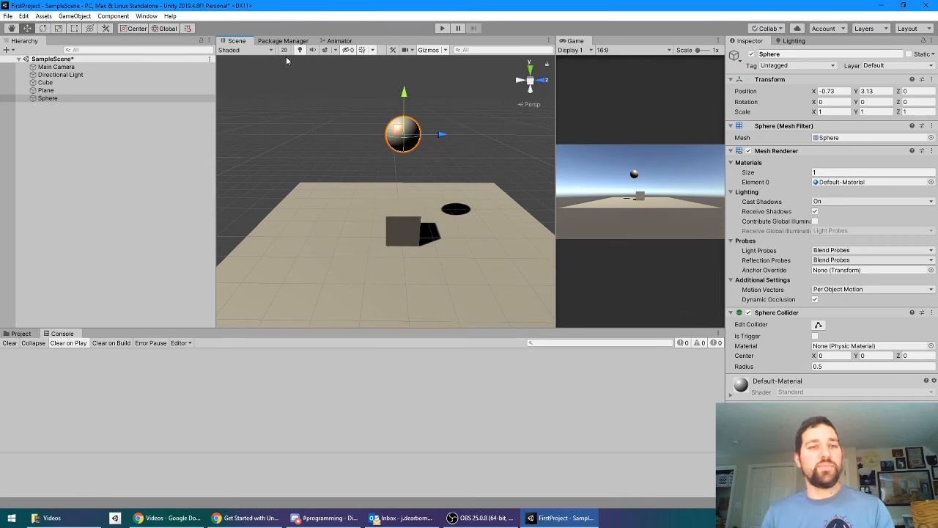
left_click_drag(457, 131, 573, 109, "alt")
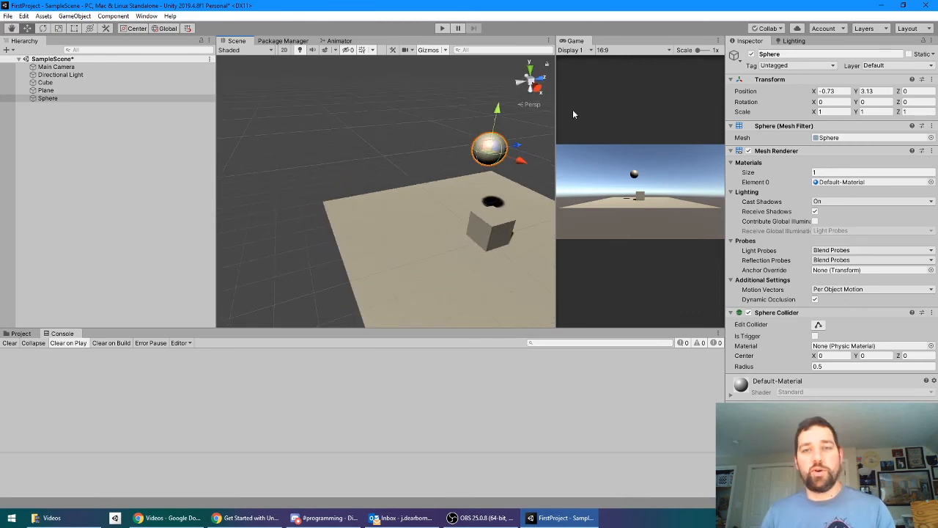
left_click_drag(585, 44, 269, 47)
left_click(450, 144)
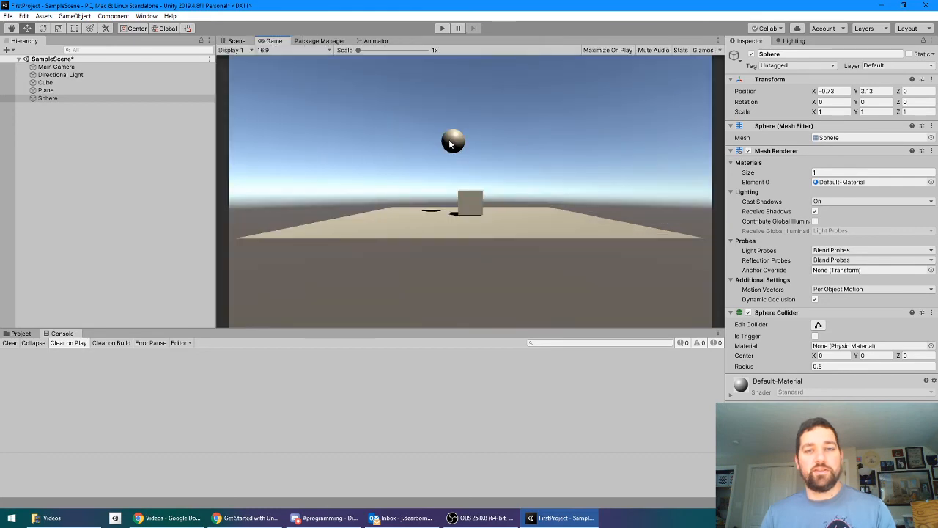
Step: Return to the Scene view and add a Rigidbody component to the Sphere
left_click(236, 41)
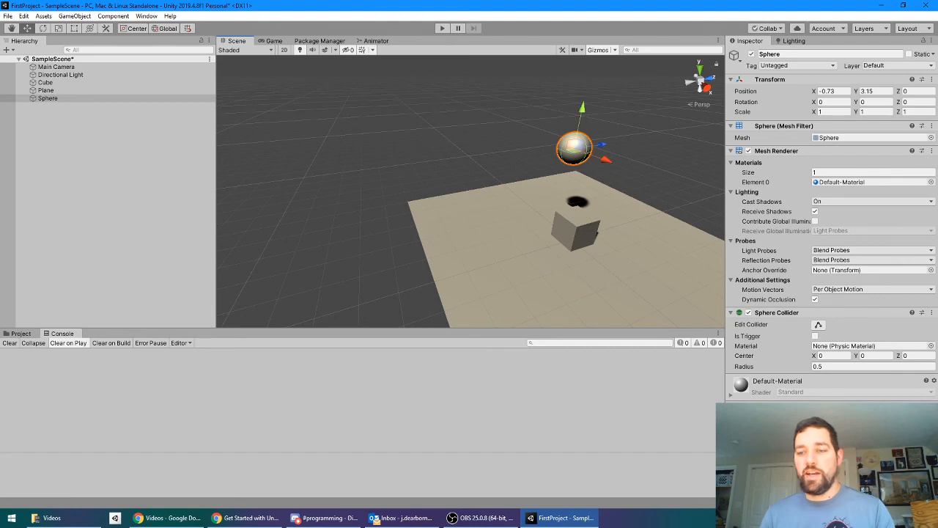
left_click(831, 411)
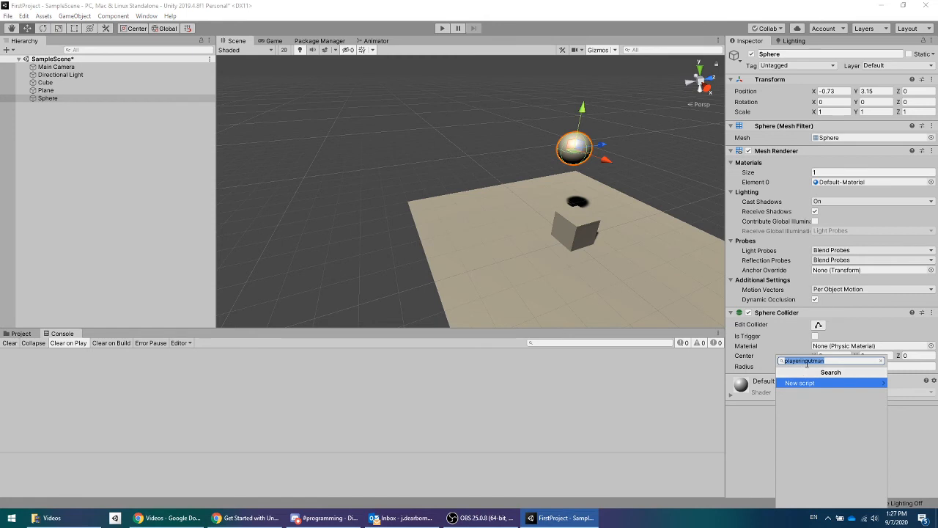
type("rigid")
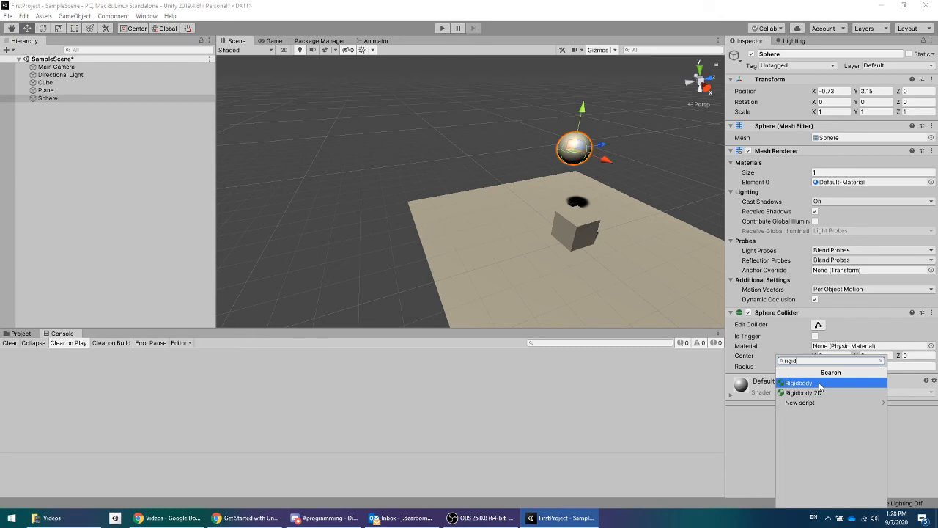
left_click(819, 384)
scroll(795, 400, "down", 1)
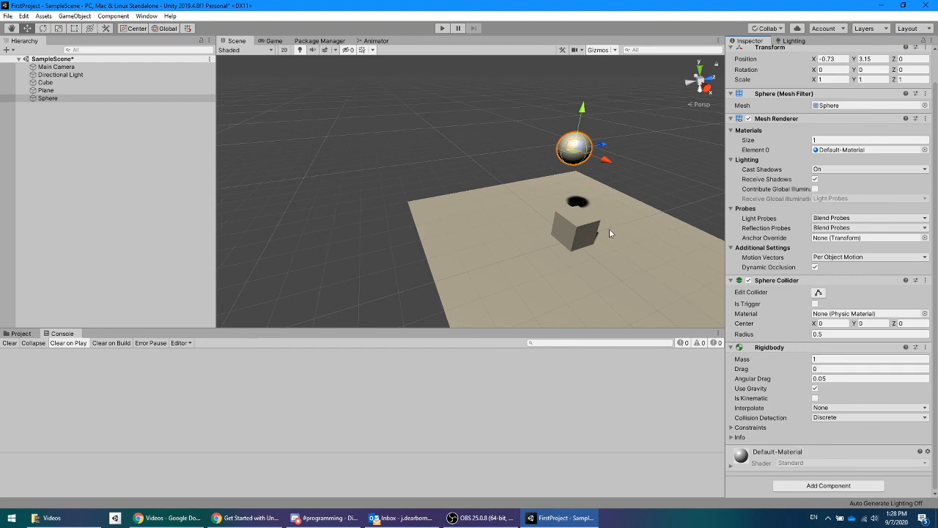
Step: Play the scene to test the Sphere's Rigidbody physics, and stop it again
middle_click_drag(610, 229, 443, 185)
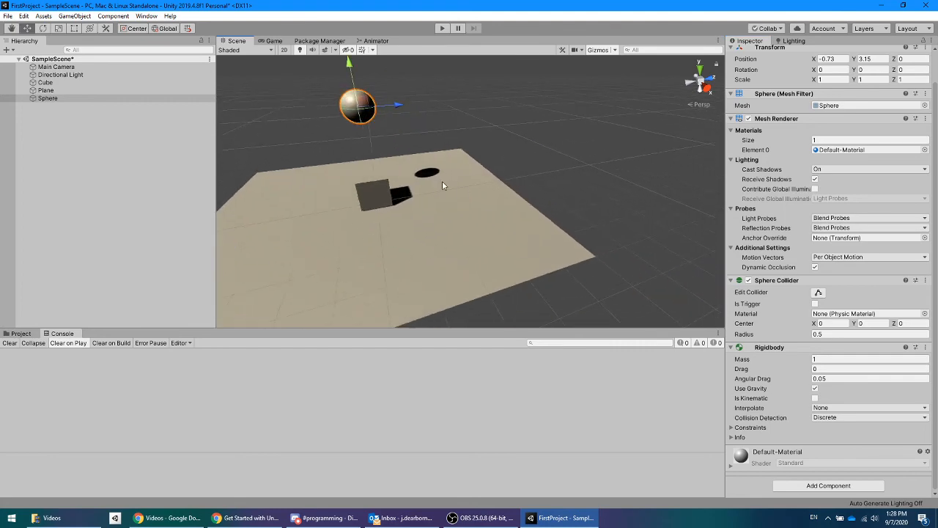
left_click_drag(358, 171, 583, 171, "alt")
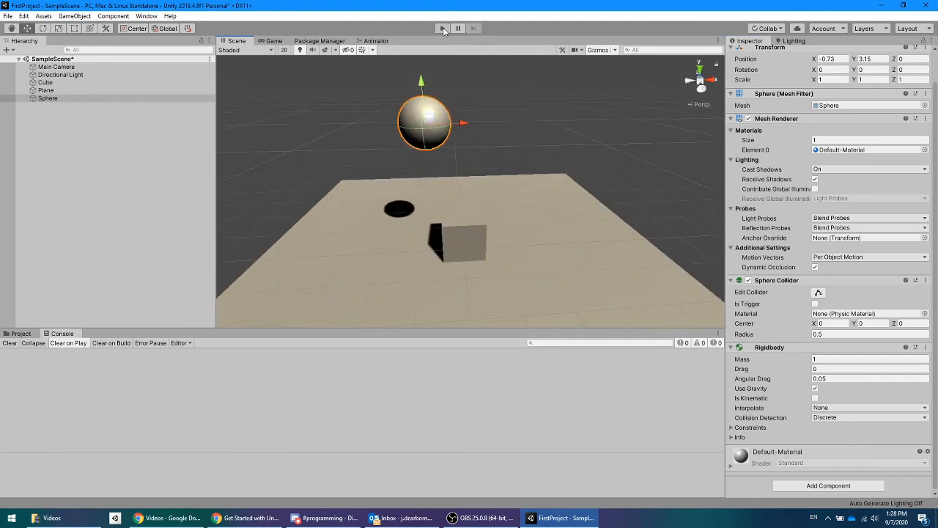
left_click(442, 28)
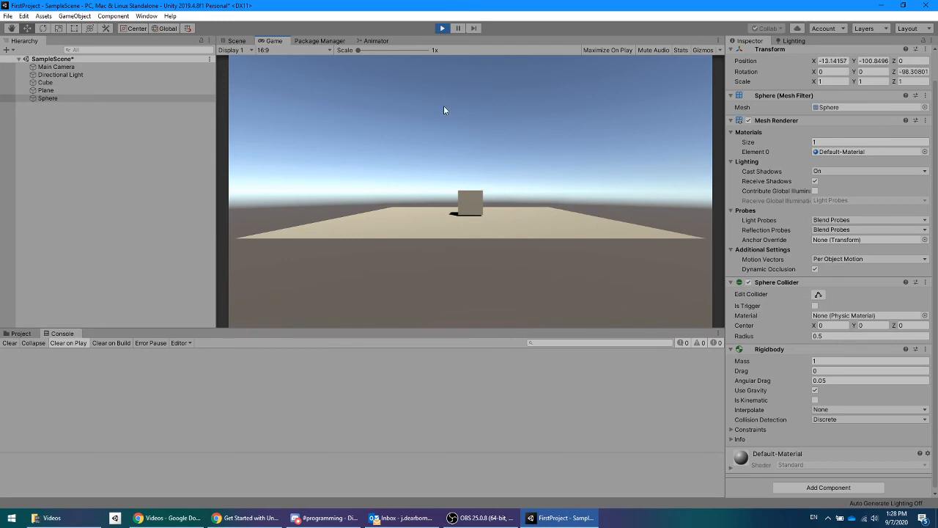
left_click(443, 29)
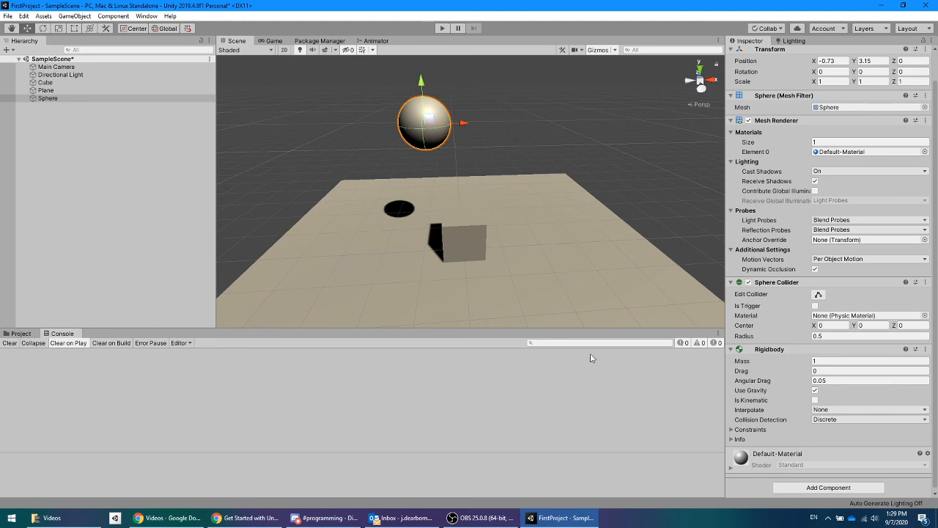
Step: Examine the Project and Console windows, inspect the SampleScene asset in the Scenes folder, and return to the Assets folder
left_click(22, 333)
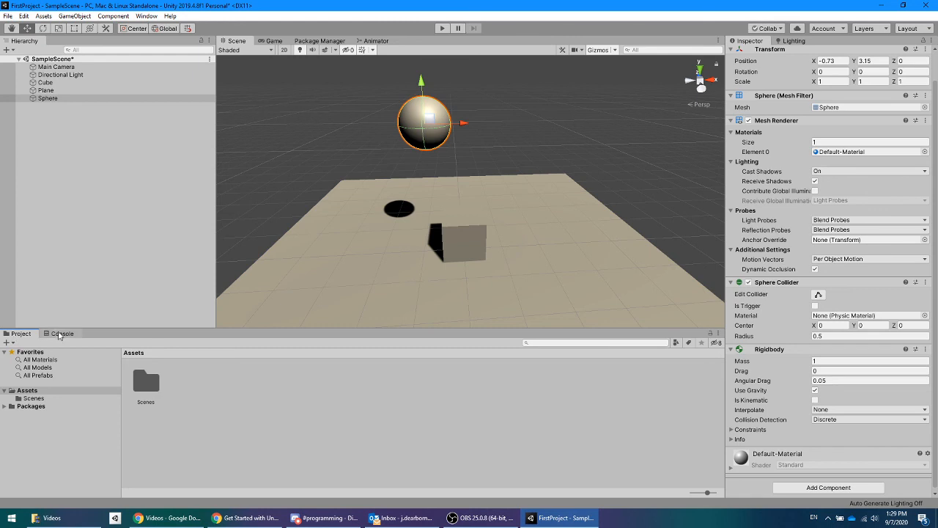
left_click(58, 334)
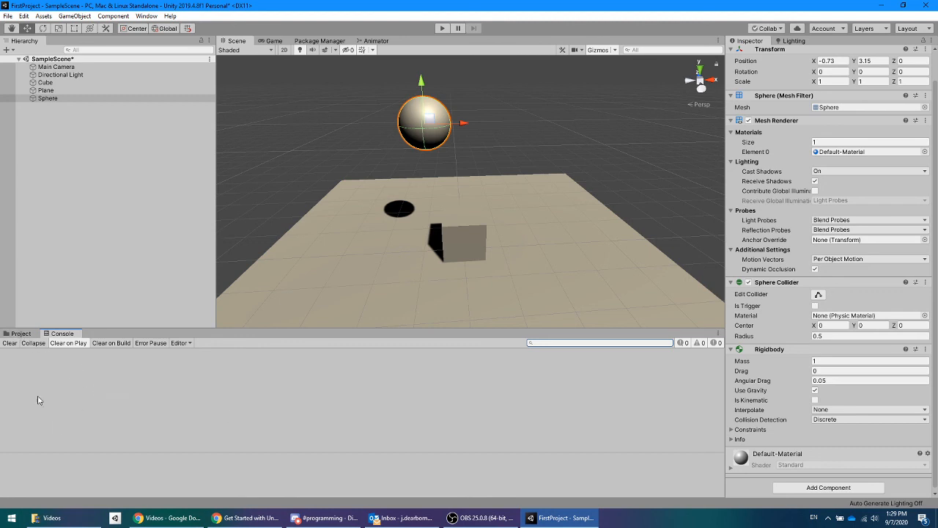
left_click(22, 334)
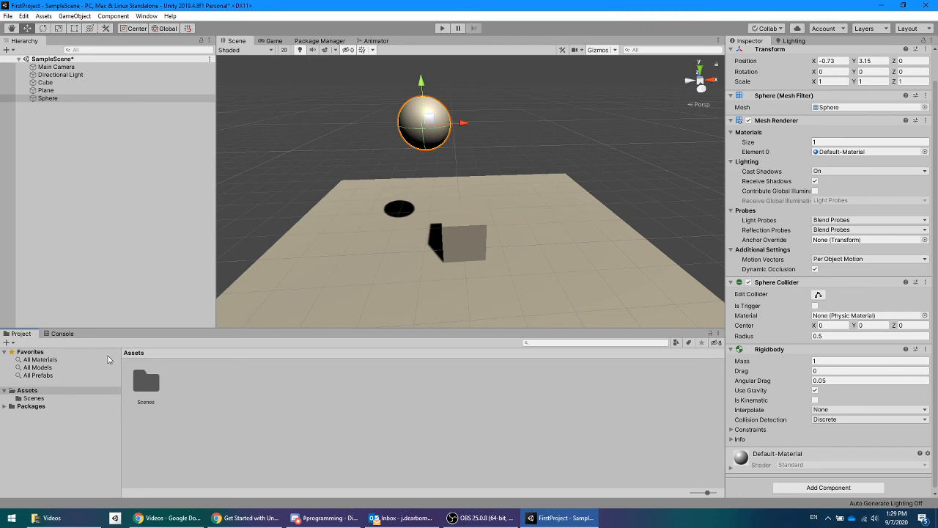
double_click(156, 392)
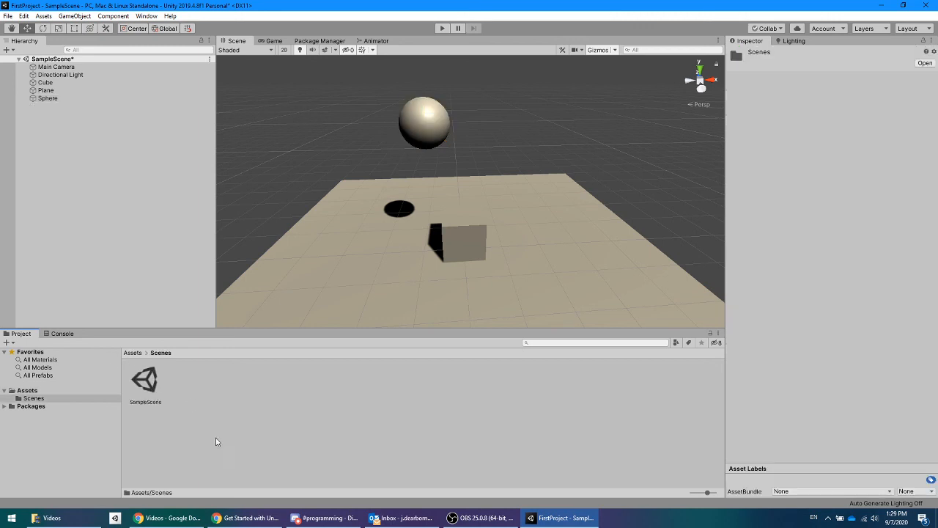
left_click(150, 399)
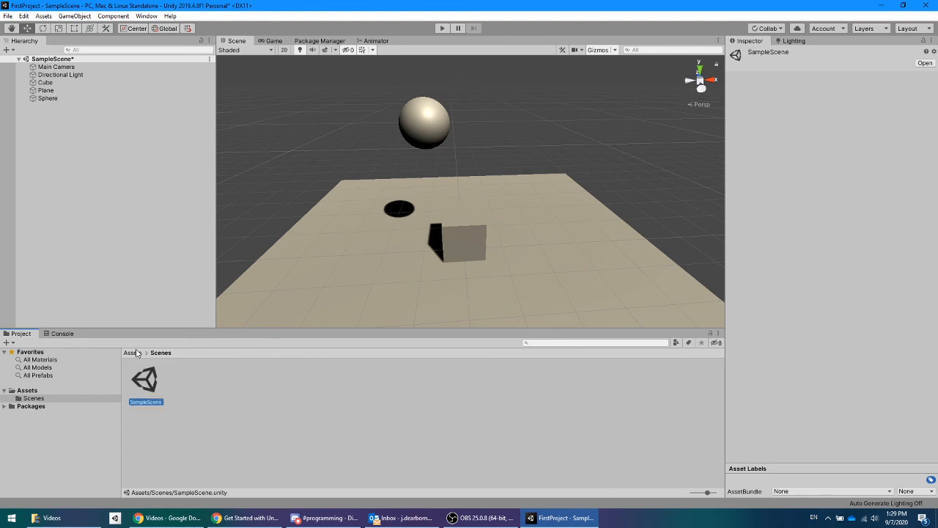
left_click(134, 353)
left_click(231, 419)
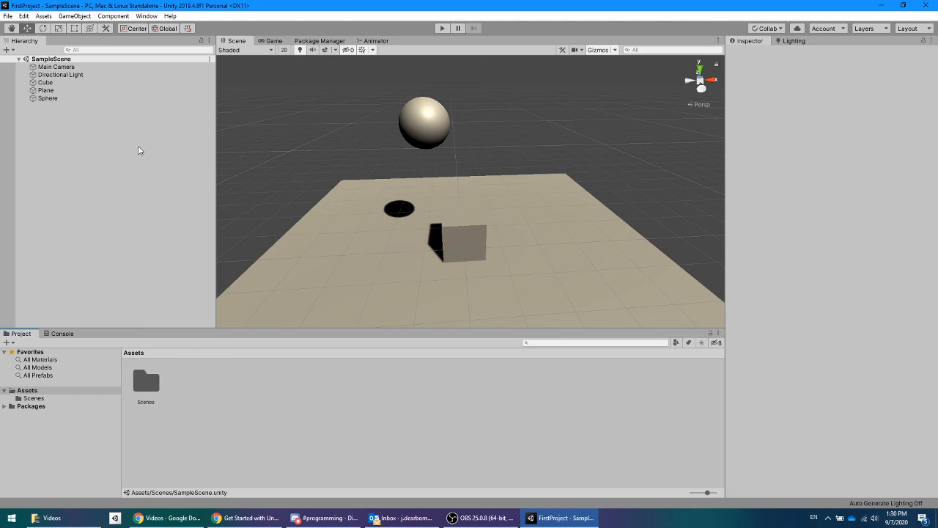
Step: Save the SampleScene scene
left_click(8, 15)
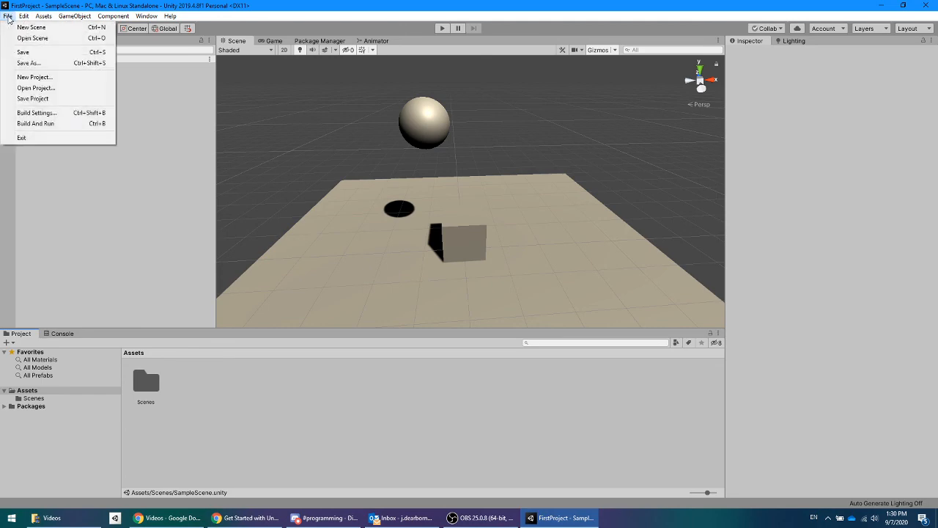
left_click(22, 53)
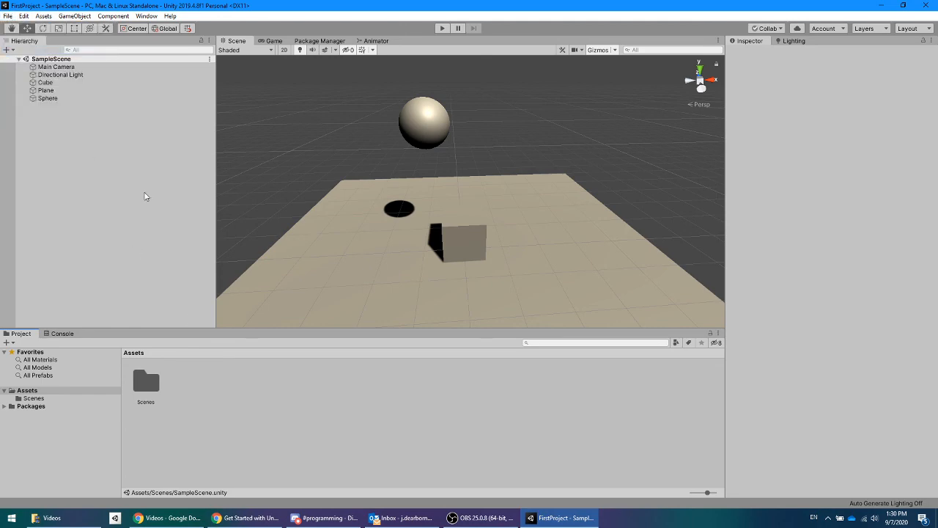